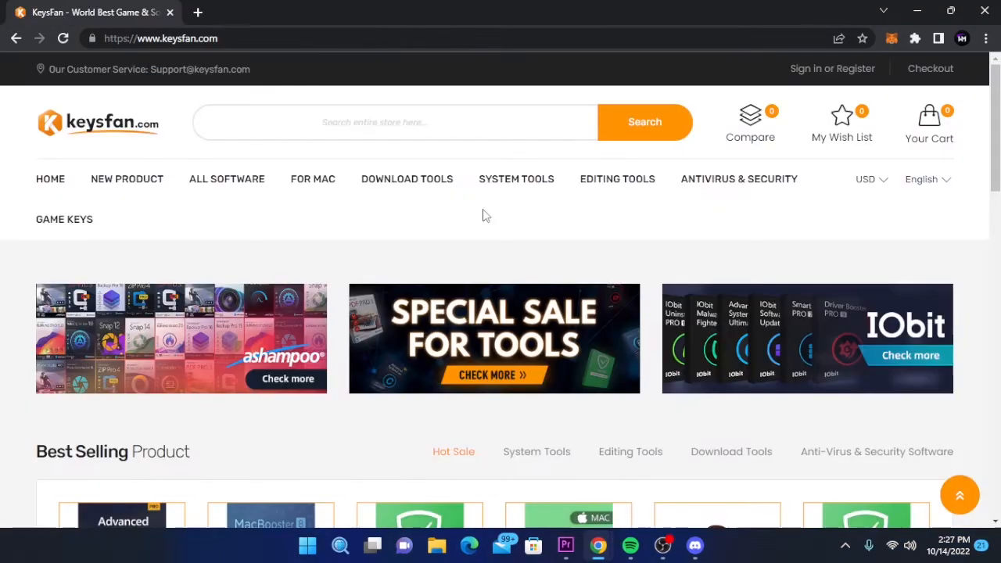
- Scroll through the keysfan.com homepage to browse its banners and best-selling products
scroll(483, 218, "down", 4)
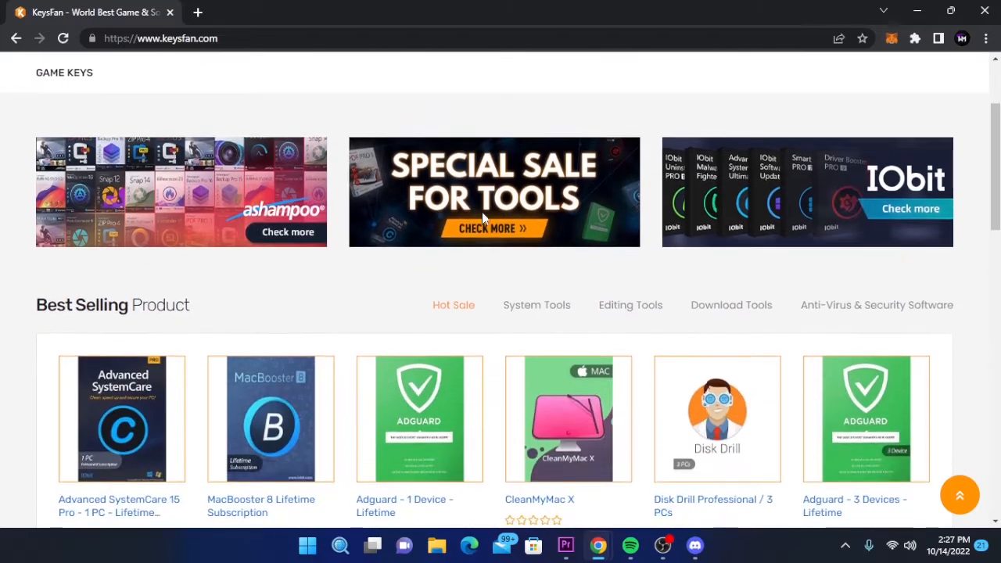
scroll(483, 220, "down", 4)
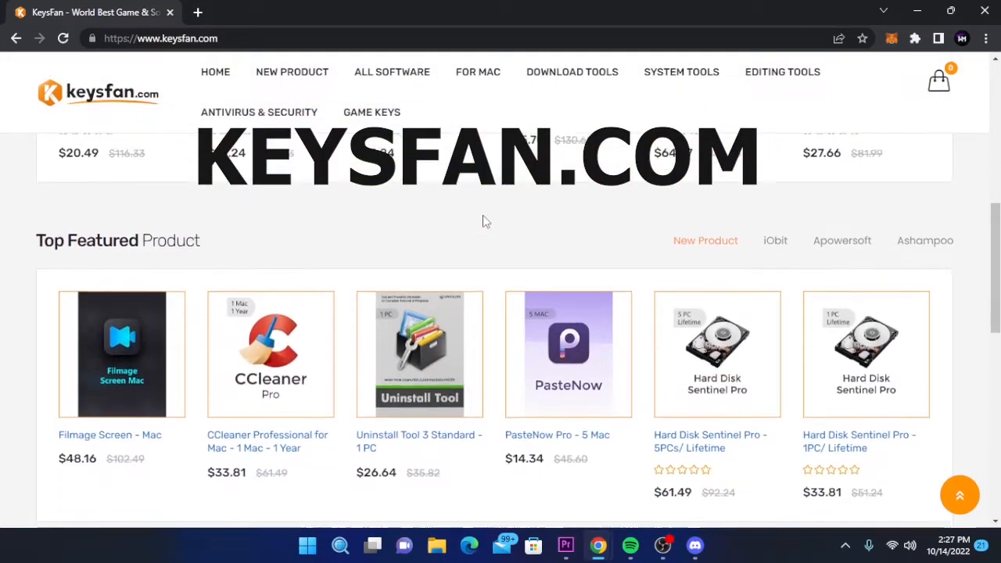
scroll(483, 221, "down", 4)
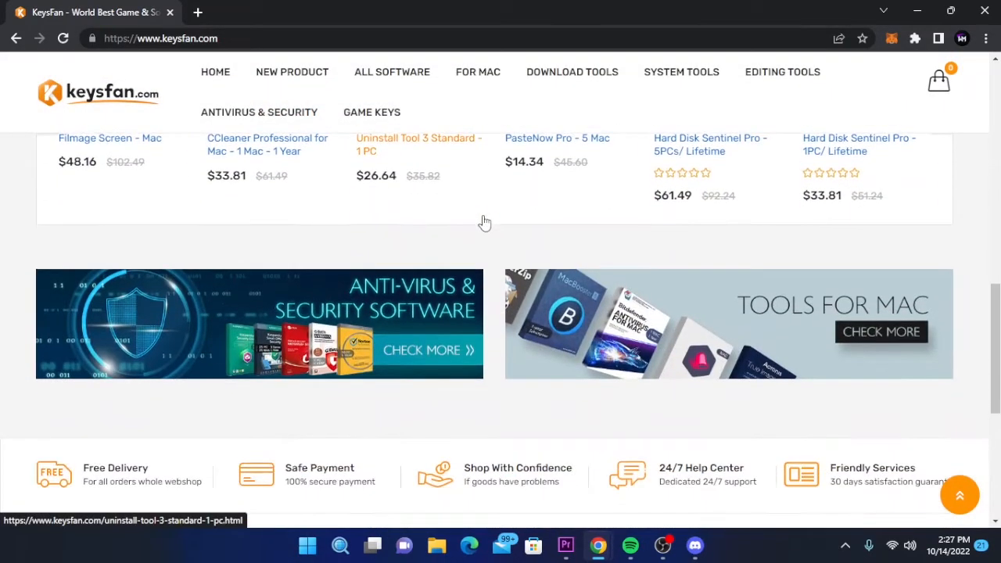
scroll(483, 223, "down", 2)
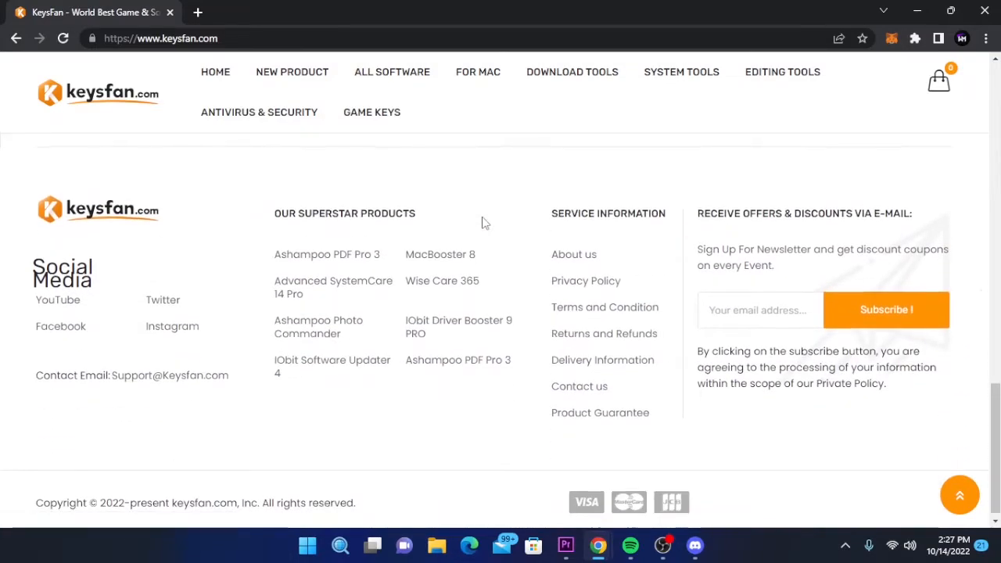
scroll(484, 223, "up", 6)
scroll(483, 223, "up", 6)
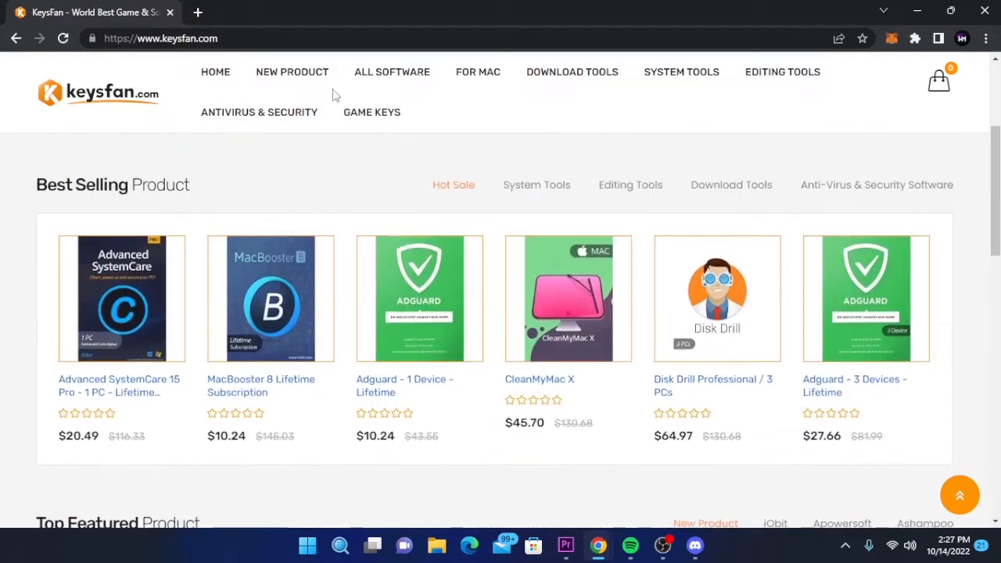
- Open the New Product category and browse its product listings
left_click(313, 74)
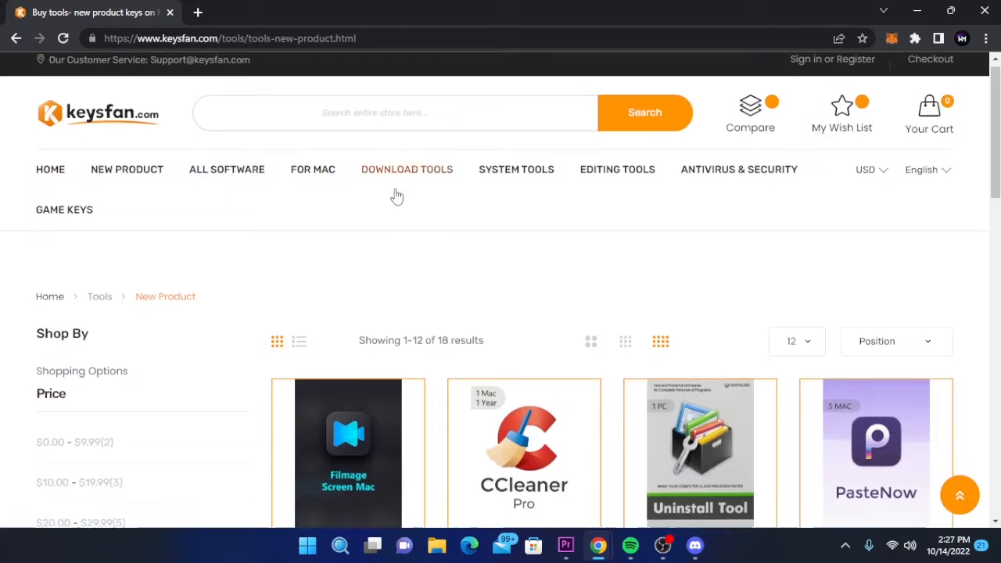
scroll(409, 183, "down", 2)
scroll(404, 174, "down", 3)
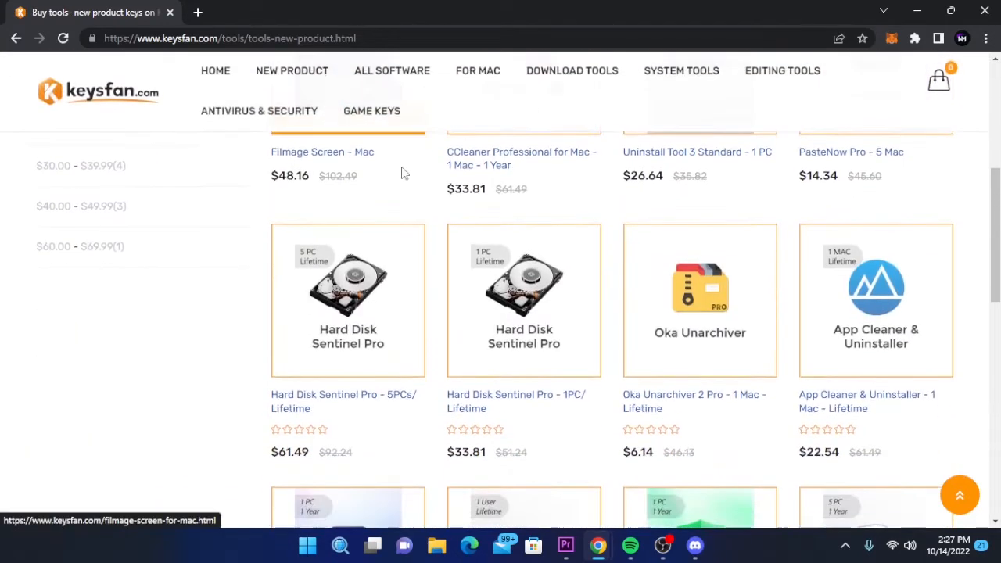
scroll(402, 174, "up", 6)
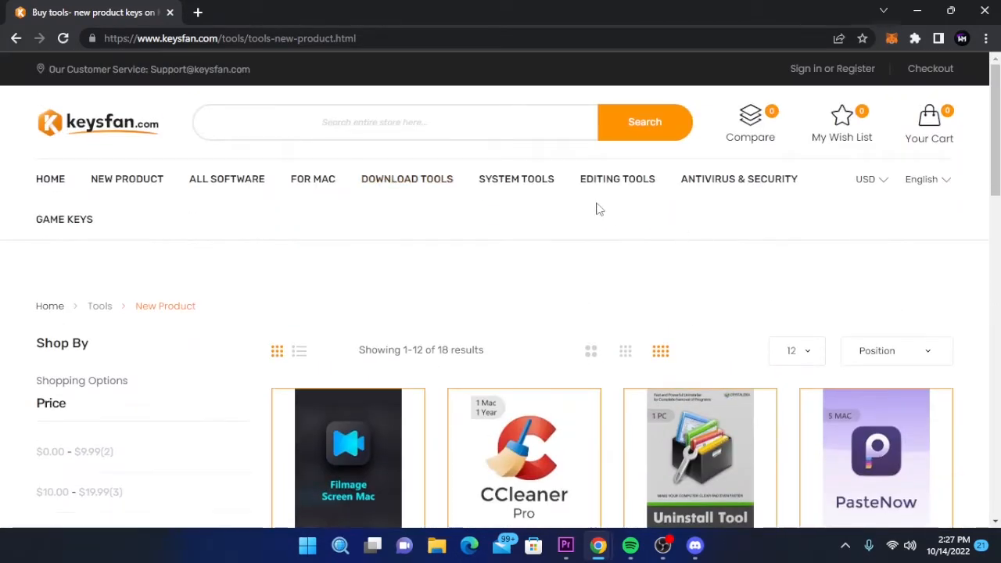
- Open the System Tools category and browse its product listings
left_click(532, 188)
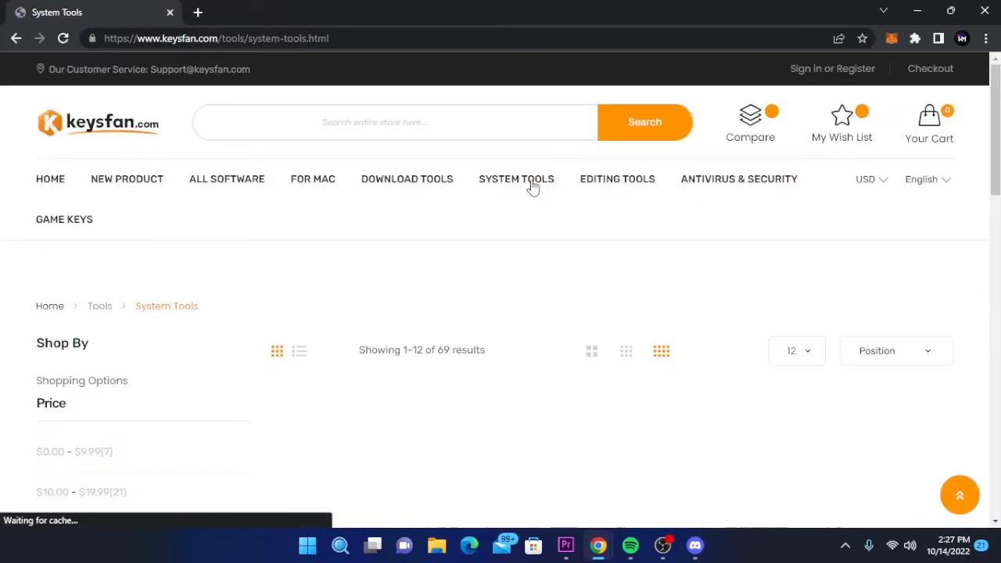
scroll(520, 233, "down", 4)
scroll(521, 232, "up", 6)
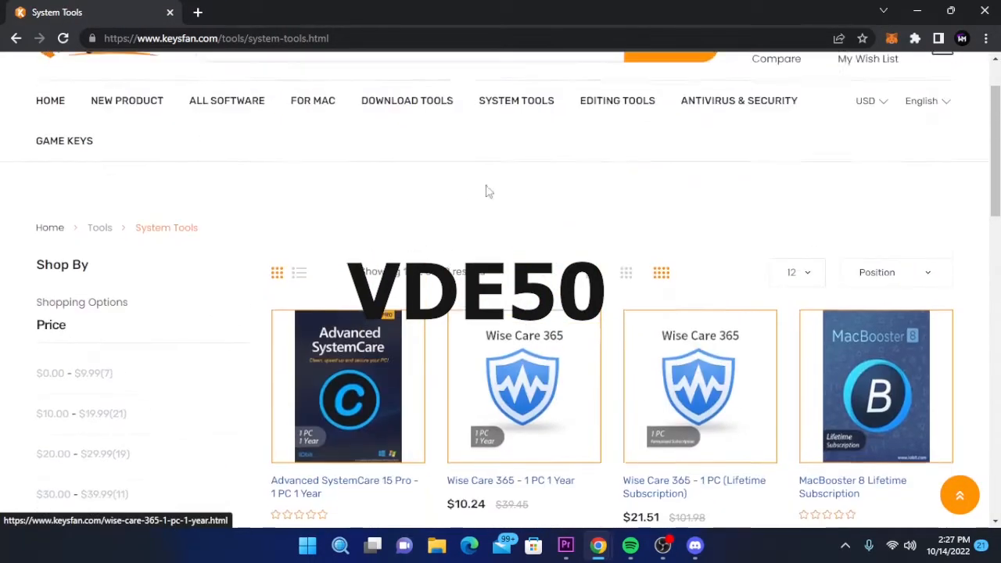
- Search the store for key and open the Windows 11 Professional Key - 1 PC product
left_click(392, 127)
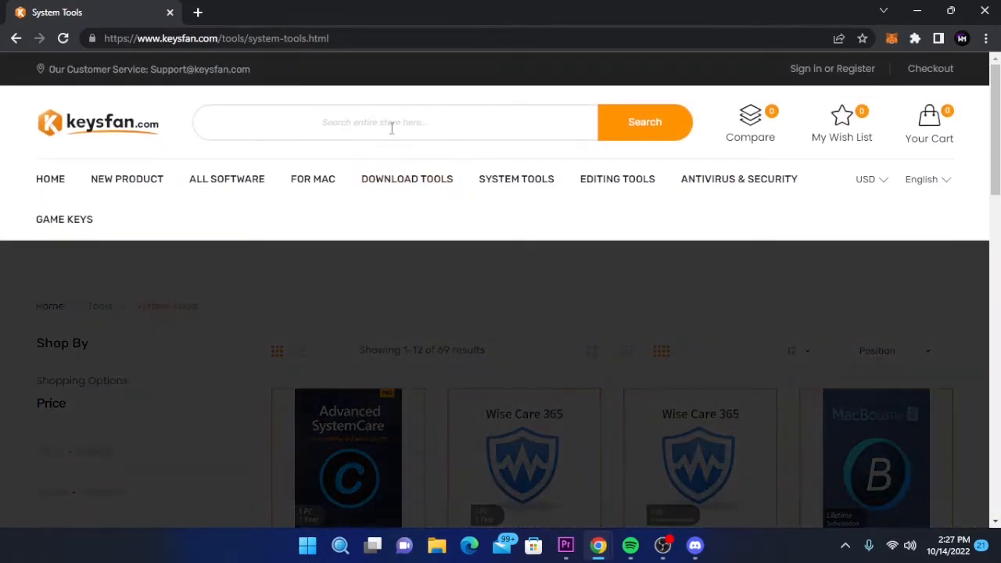
type("key")
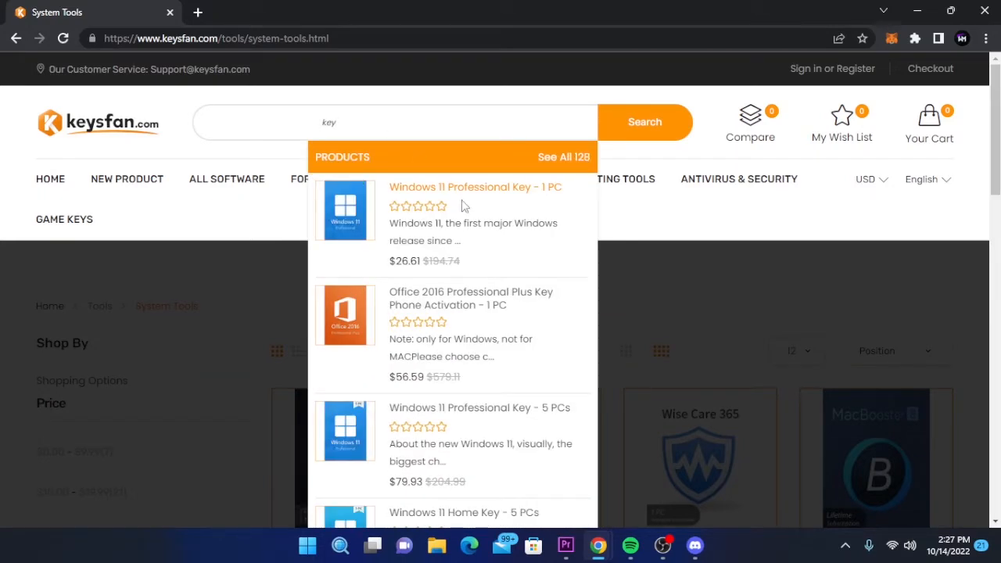
left_click(472, 199)
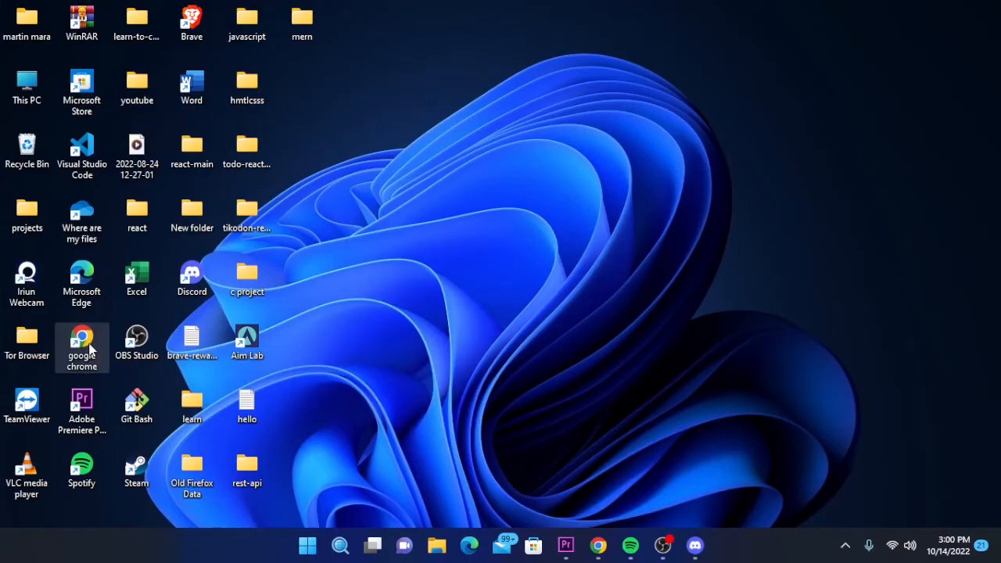
- Launch Google Chrome, maximize it, search Google for canva and open the Canva website
double_click(89, 350)
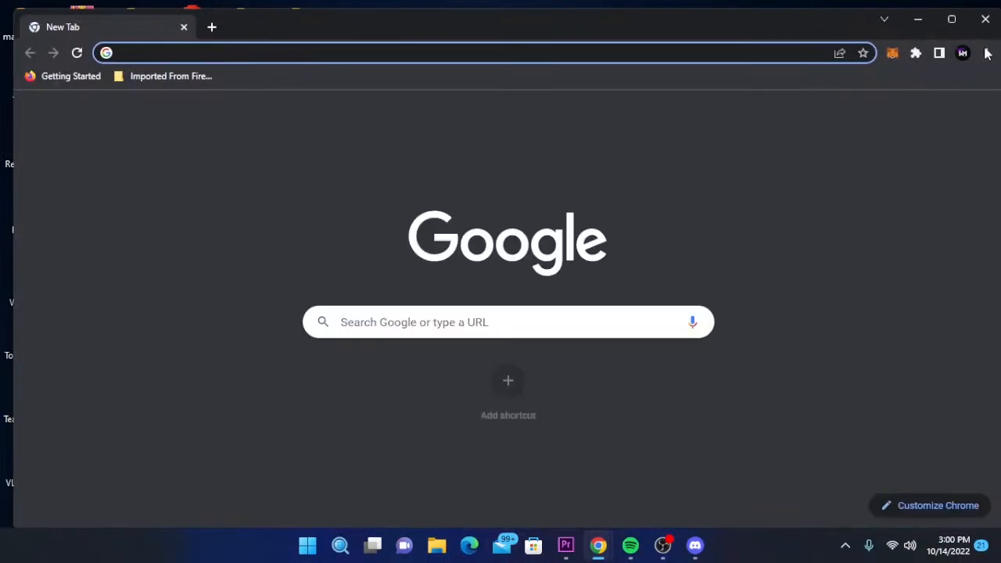
left_click(951, 18)
left_click(388, 39)
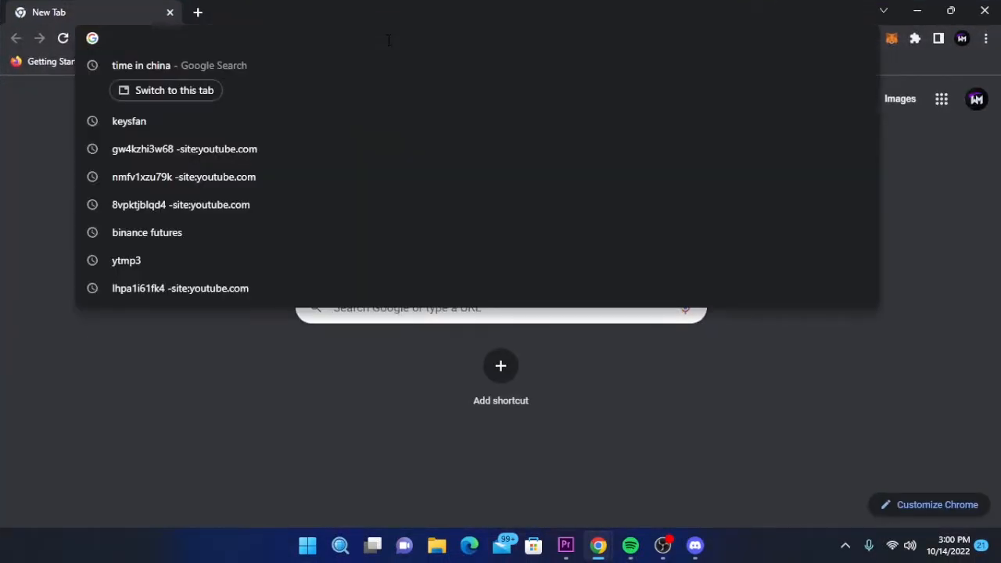
type("canva")
key("Return")
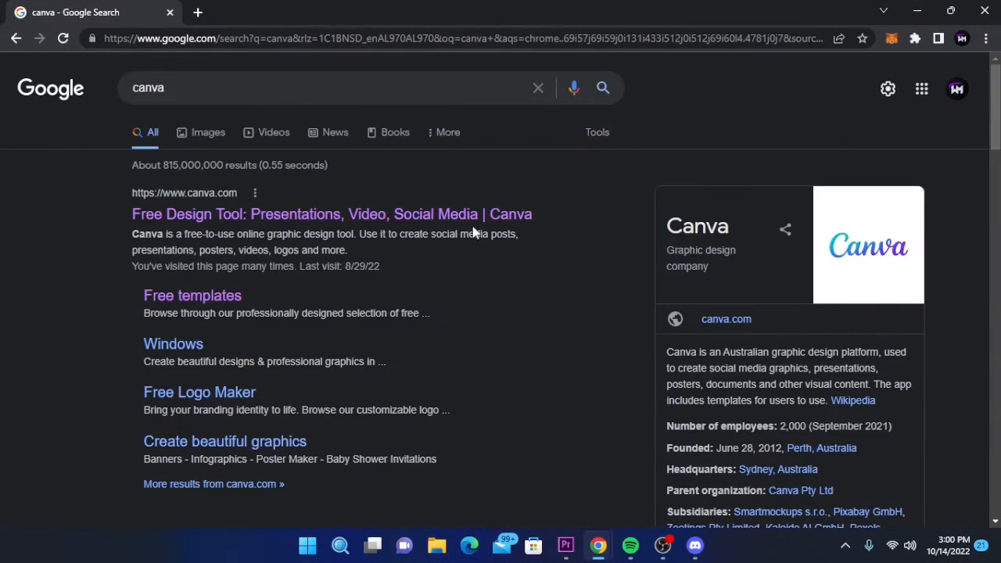
left_click(451, 215)
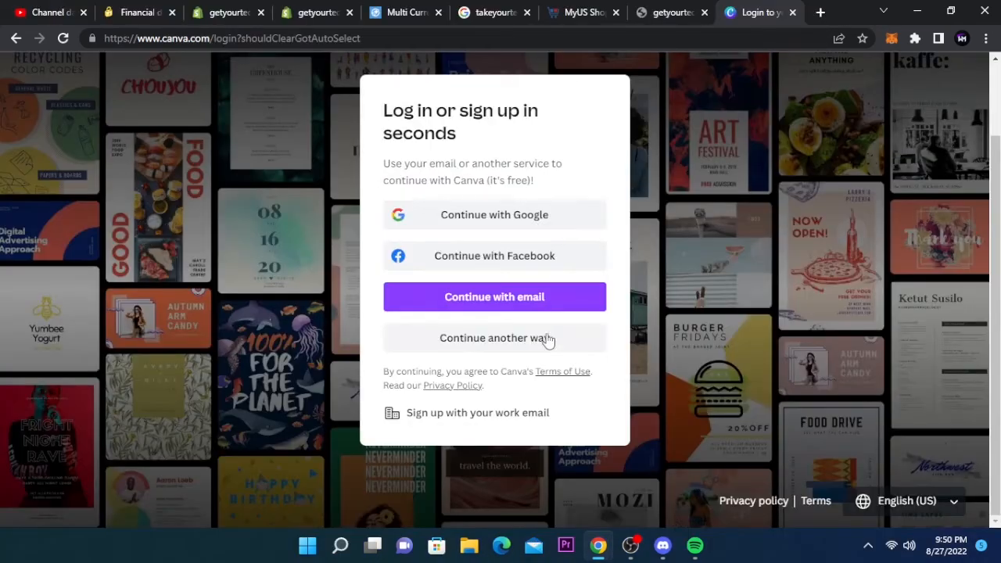
scroll(547, 339, "up", 2)
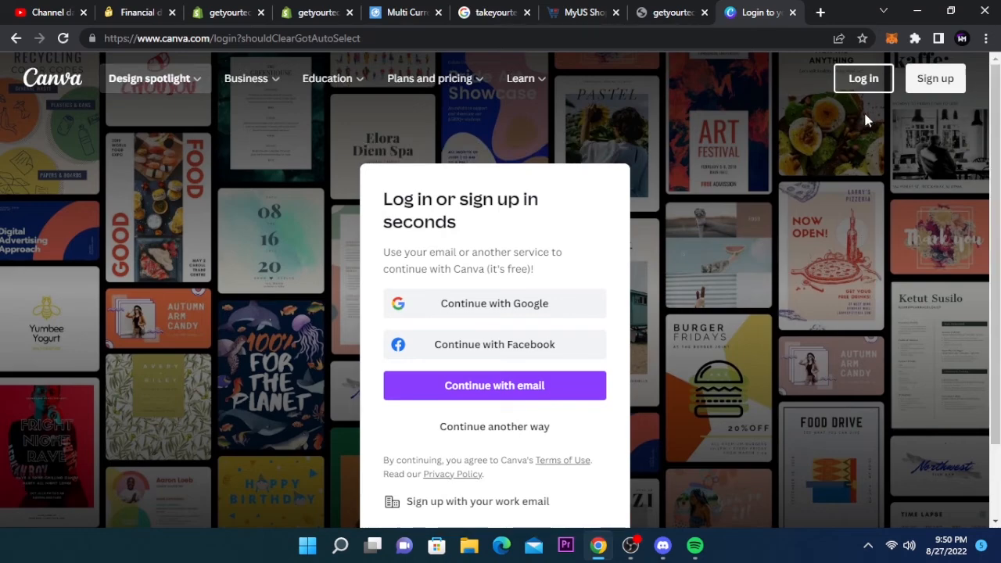
left_click(937, 93)
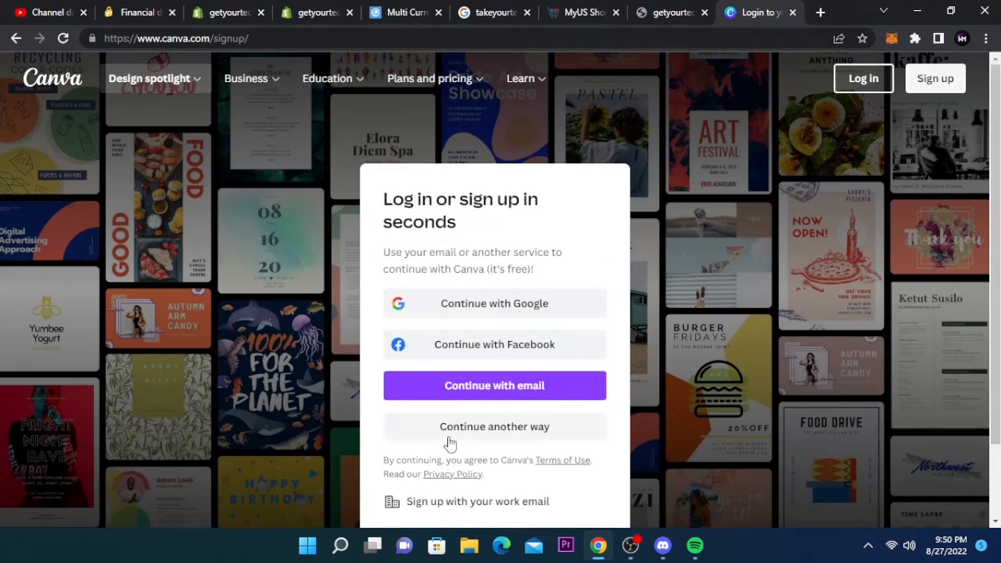
left_click(475, 430)
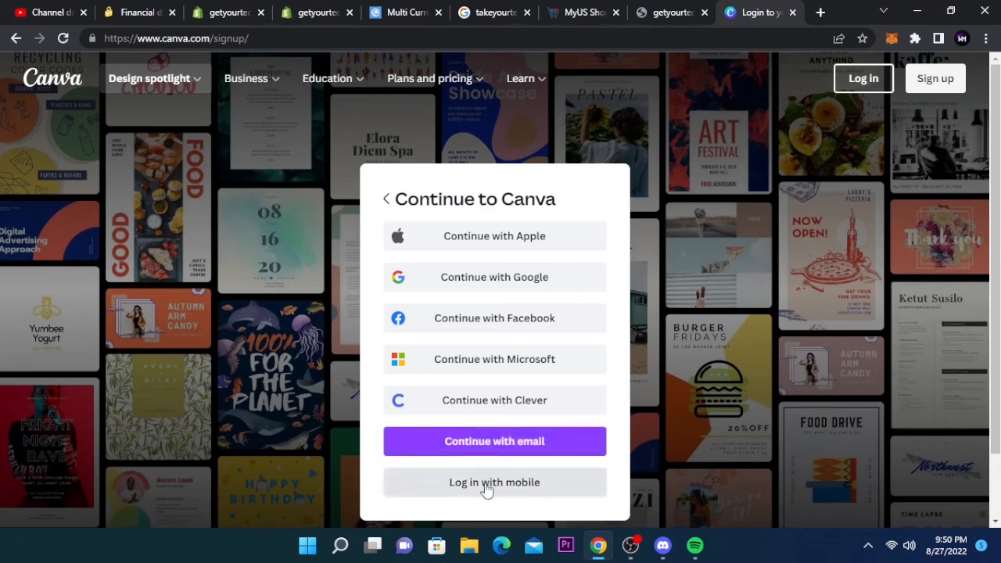
left_click(571, 440)
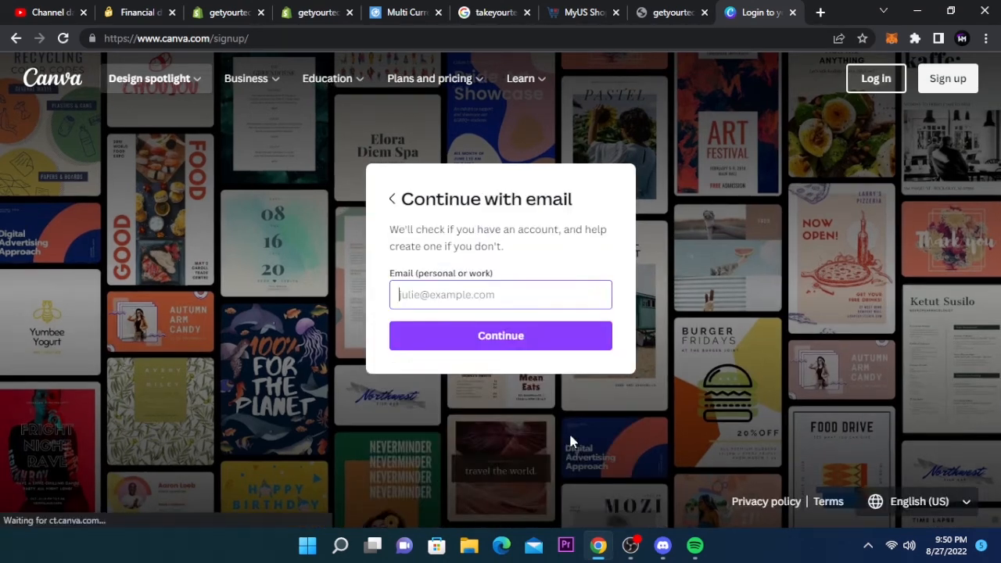
left_click(534, 350)
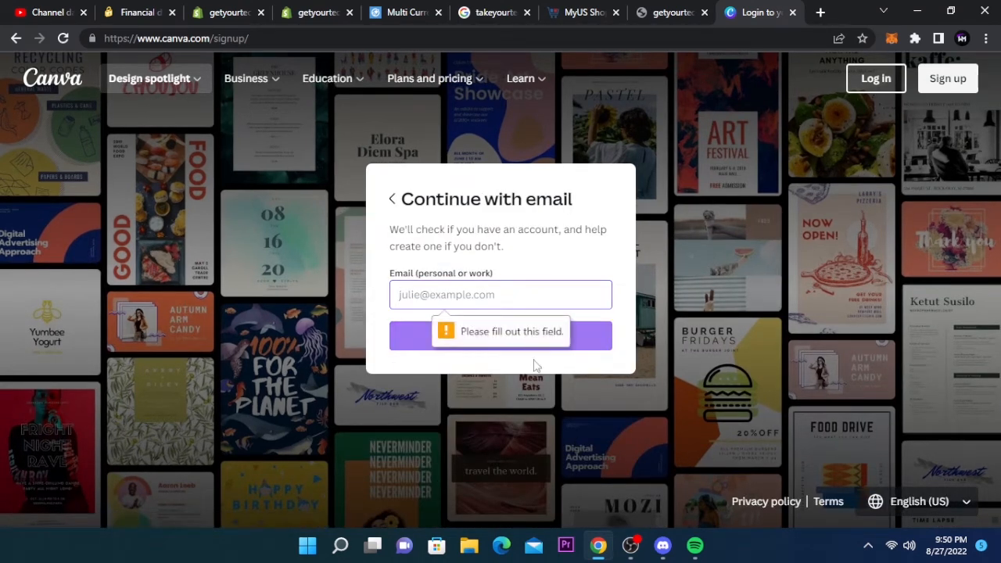
- Log in to Canva by continuing with Google and choosing the existing Google account
left_click(877, 81)
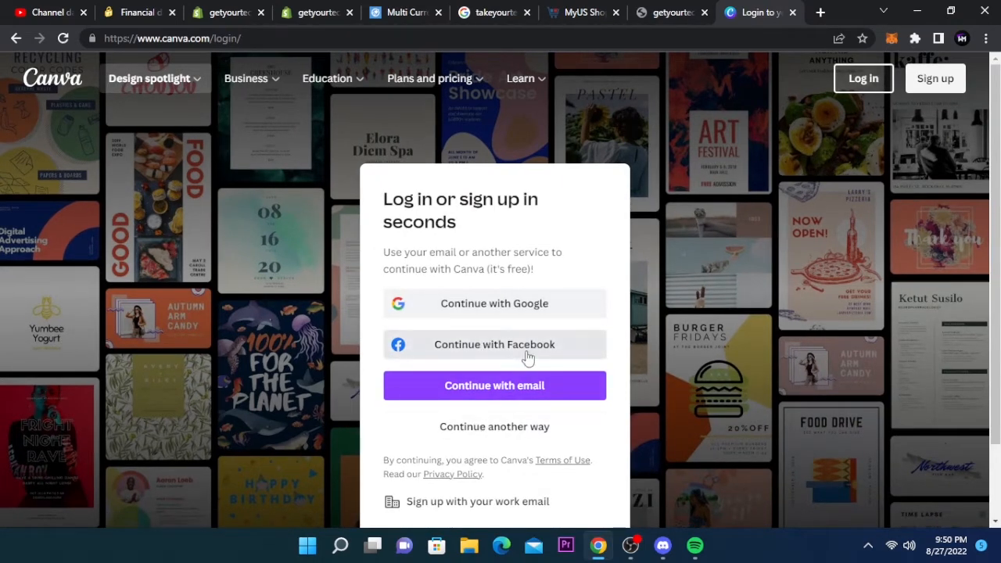
left_click(521, 305)
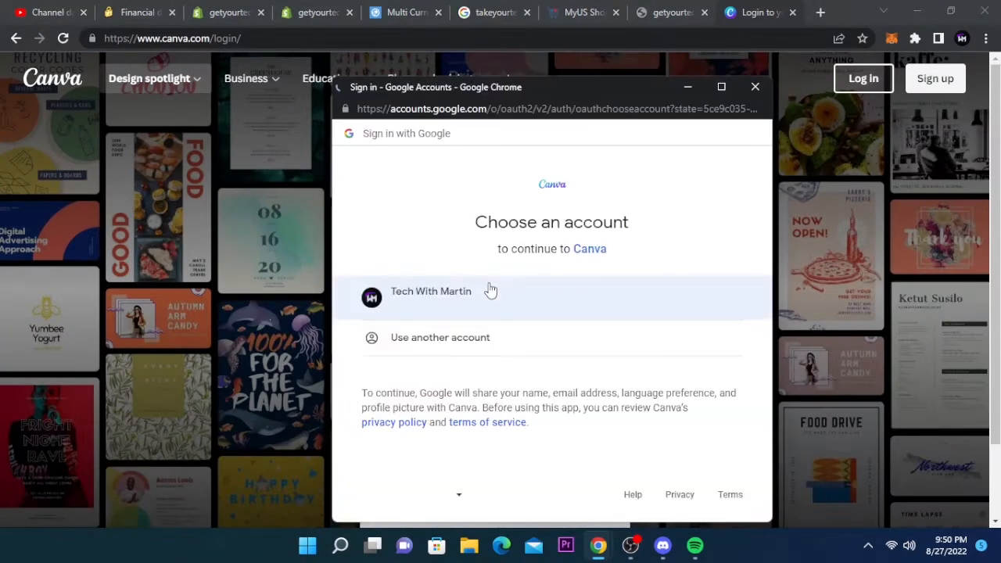
left_click(488, 290)
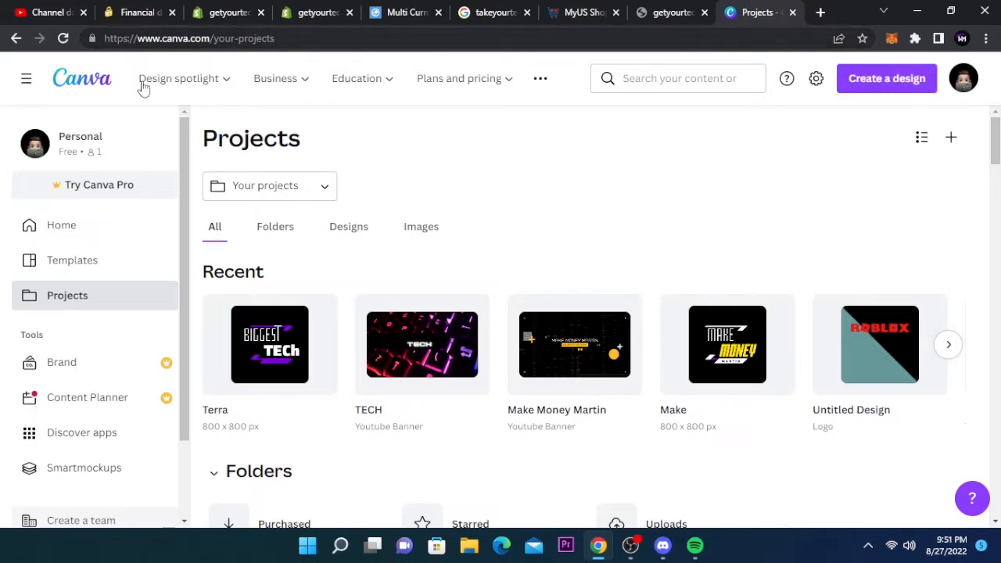
- Return to the Canva home page and create a new Logo design
left_click(93, 87)
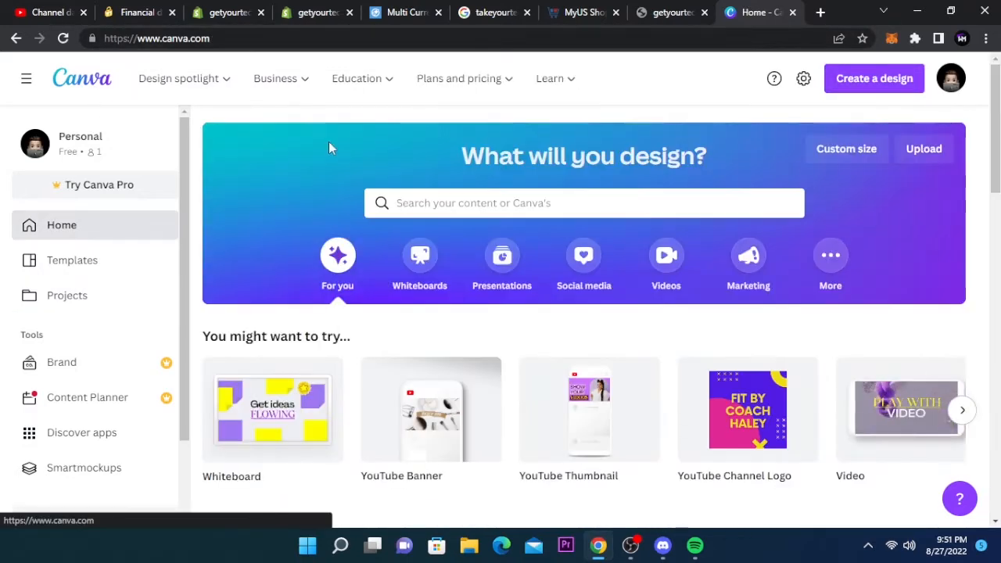
left_click(917, 88)
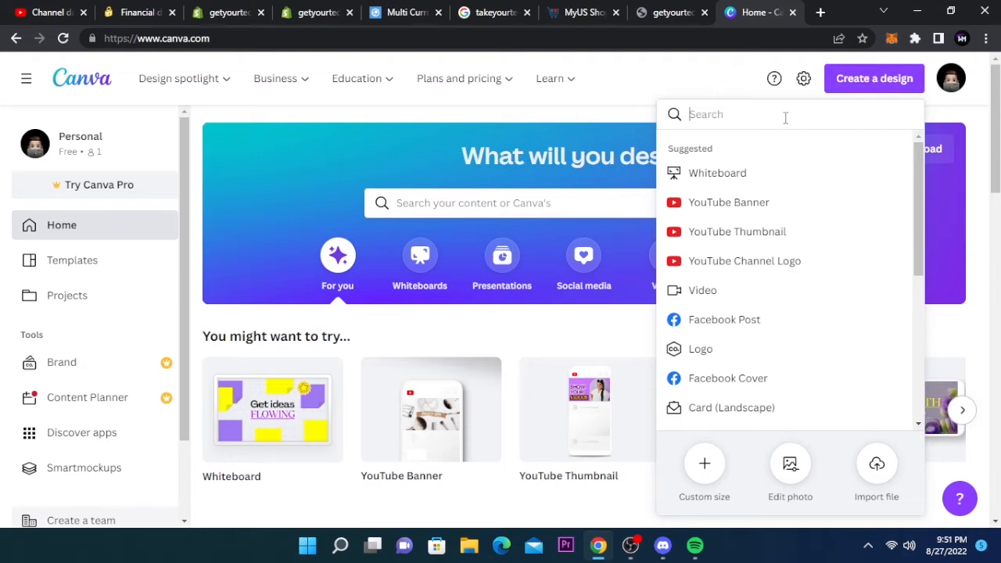
type("logo")
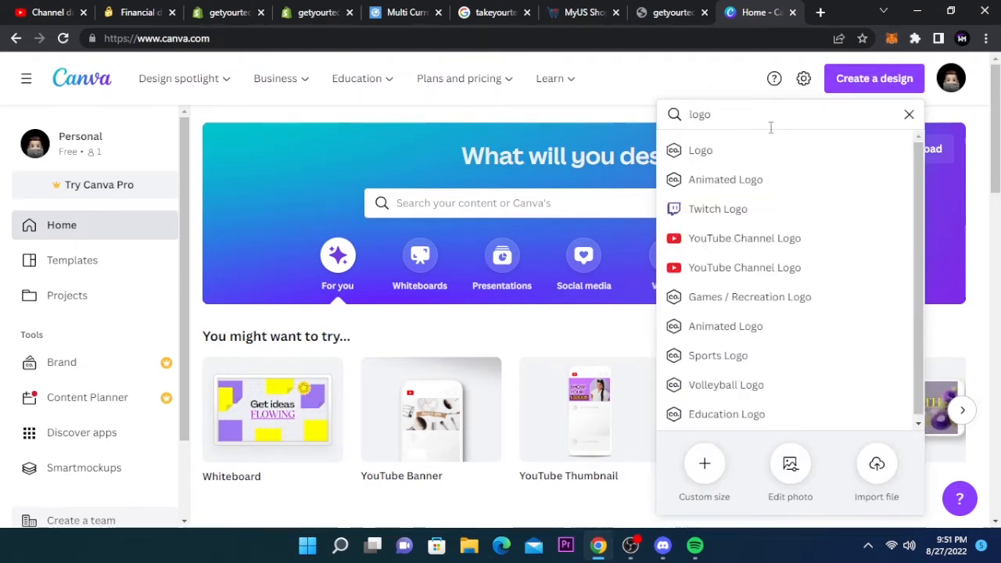
left_click(759, 149)
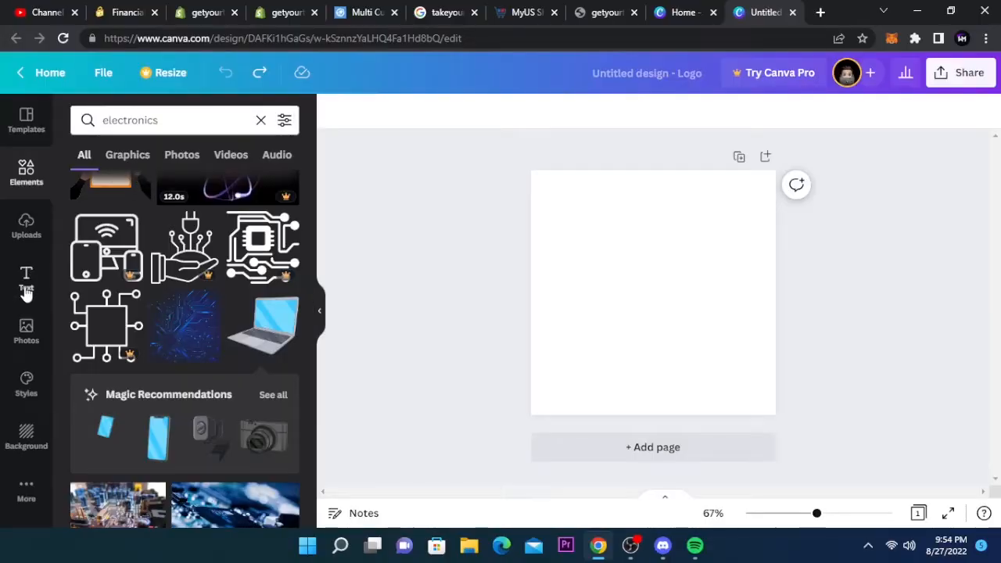
- Add a heading to the logo page and replace its text with hello
left_click(26, 287)
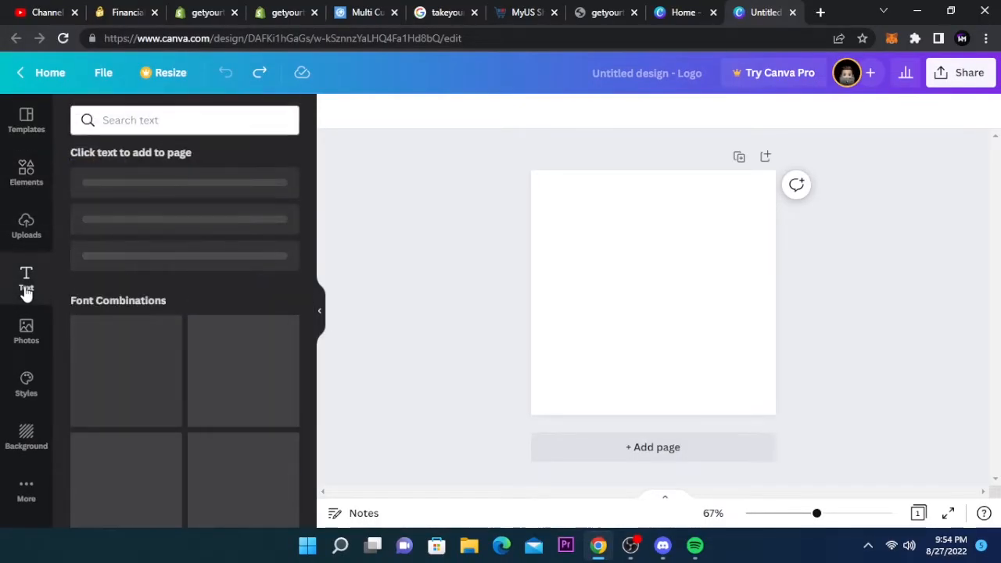
left_click(225, 189)
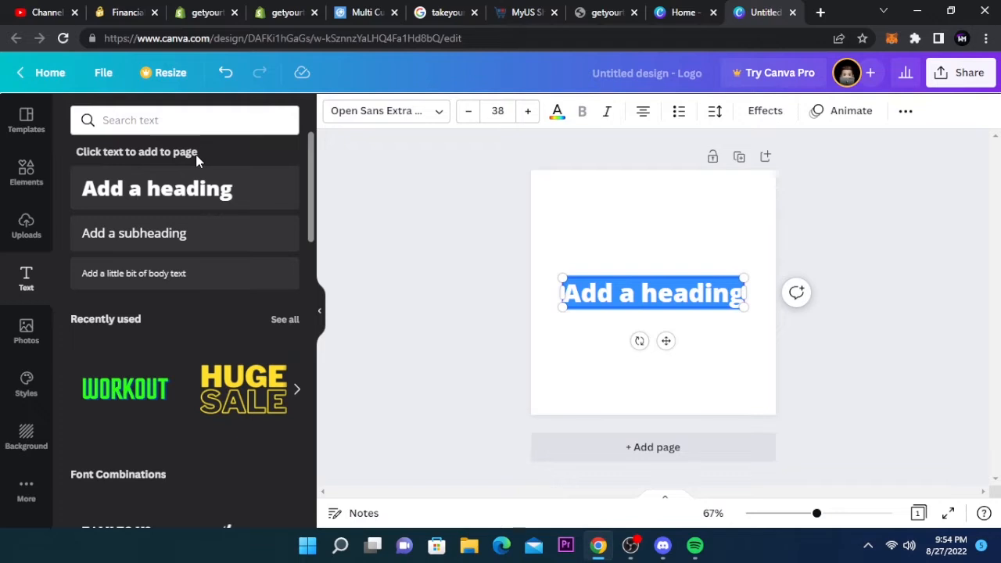
left_click(627, 293)
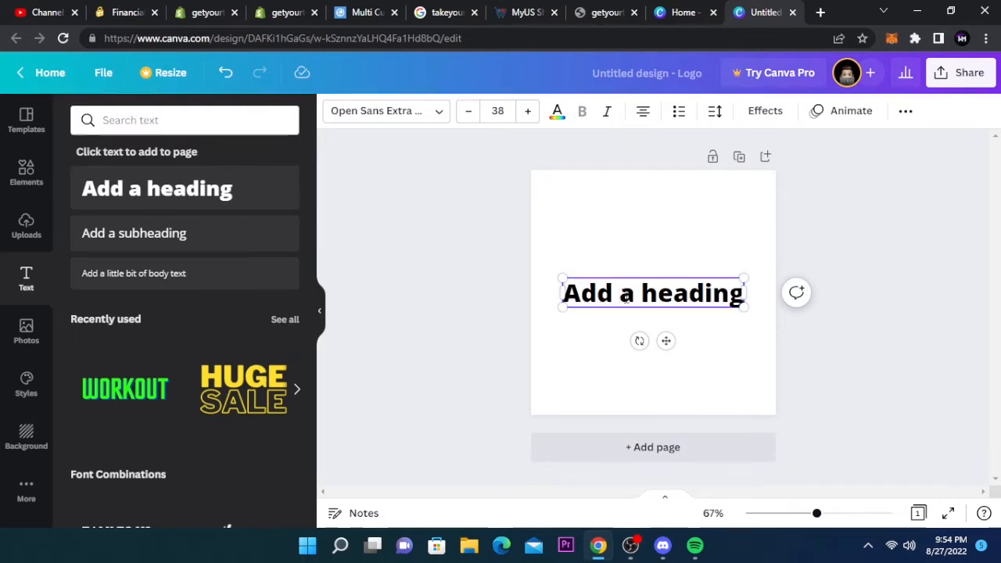
triple_click(626, 294)
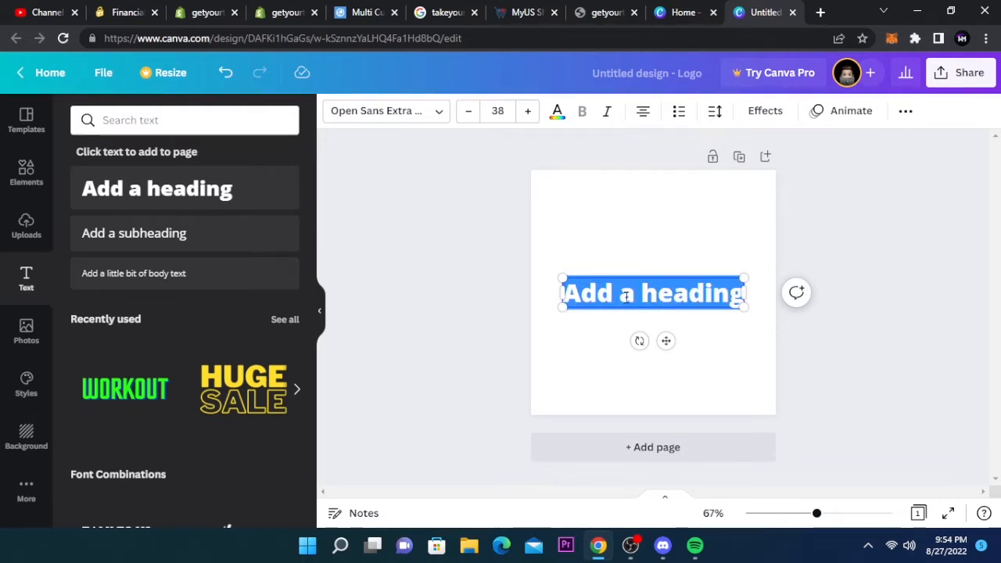
key("BackSpace")
type("he")
key("BackSpace")
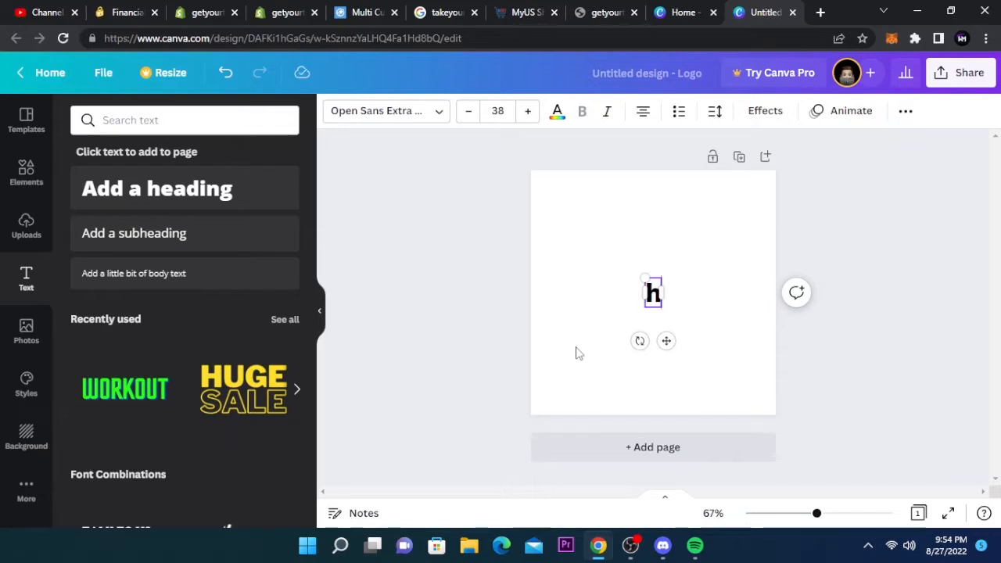
type("hello")
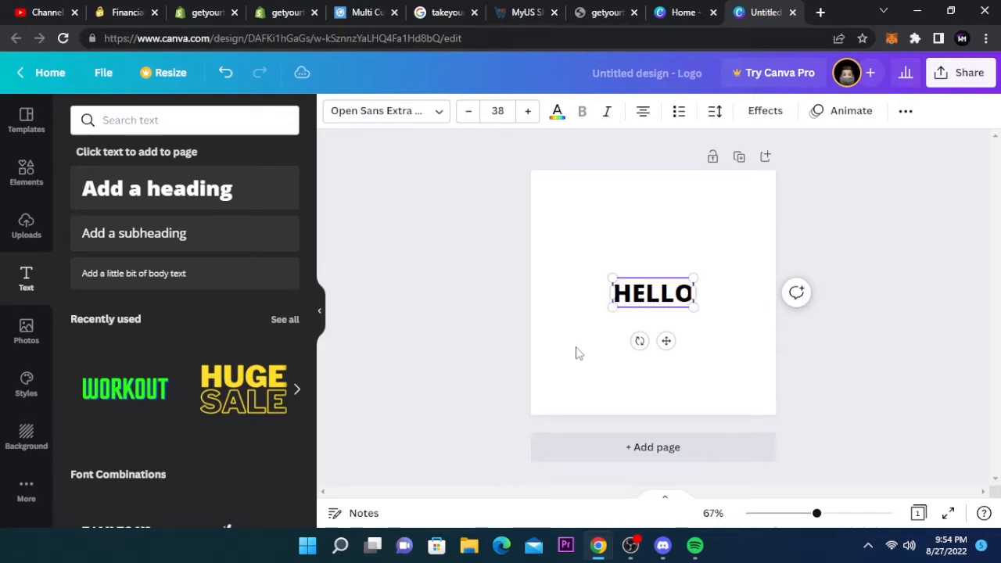
left_click(555, 263)
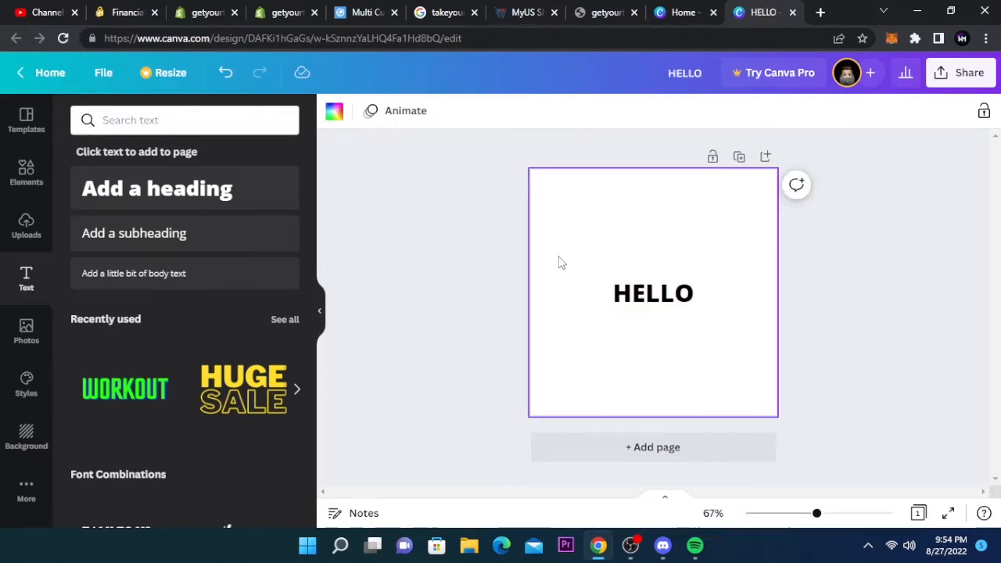
- Add a blue textured photo to the logo page and stretch it across the full page width
left_click(25, 330)
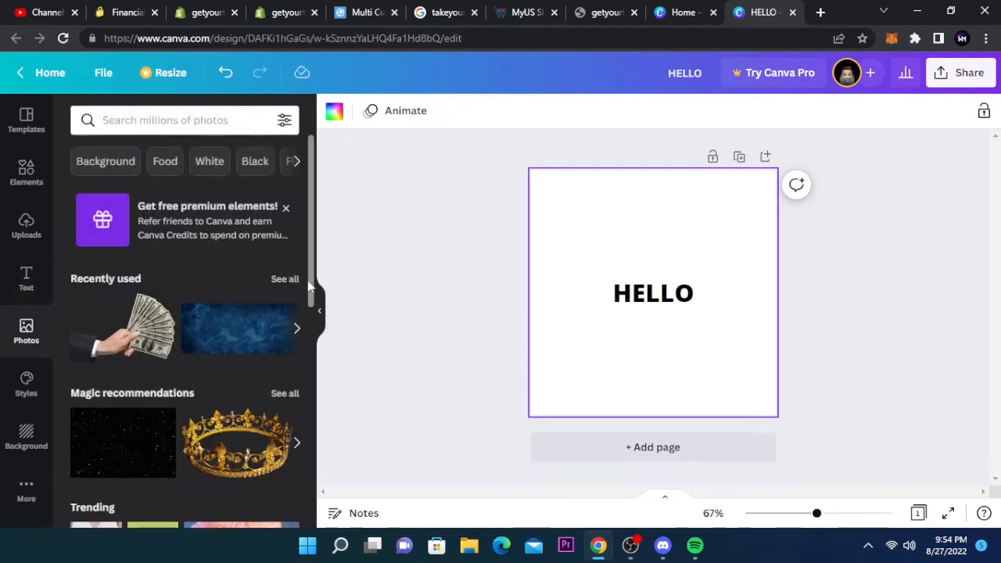
scroll(308, 299, "down", 3)
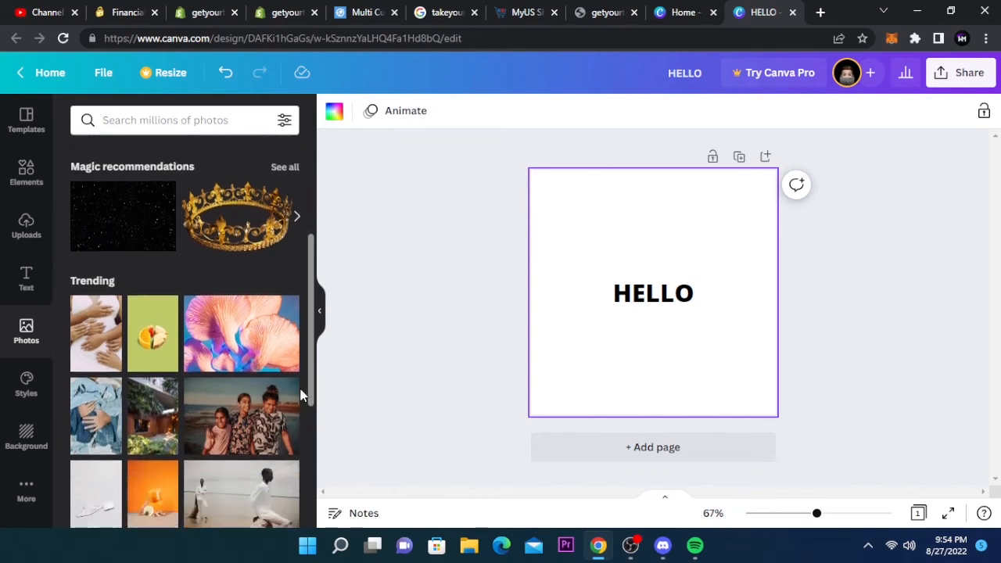
scroll(263, 305, "up", 2)
left_click(239, 254)
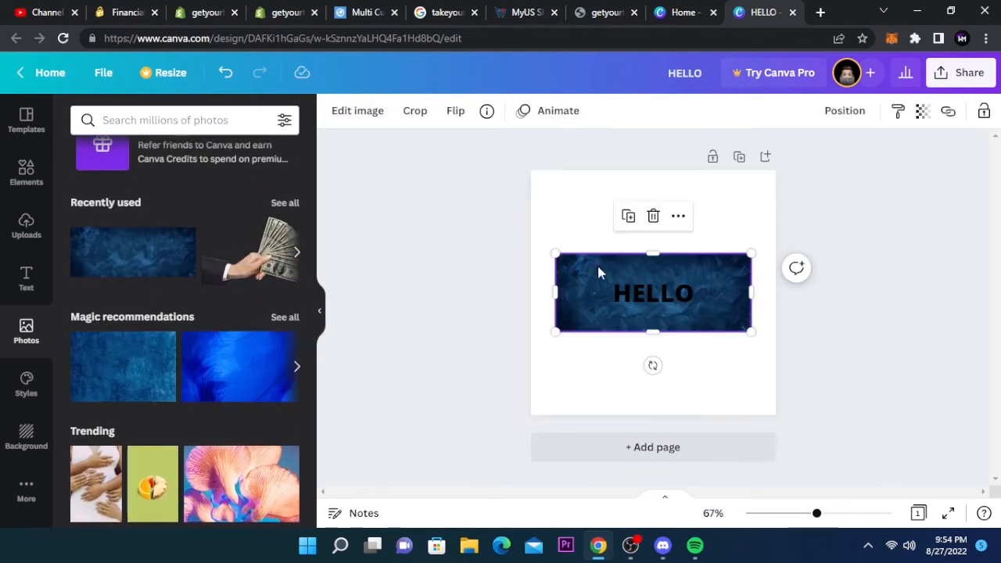
left_click_drag(555, 332, 504, 352)
left_click_drag(751, 352, 831, 384)
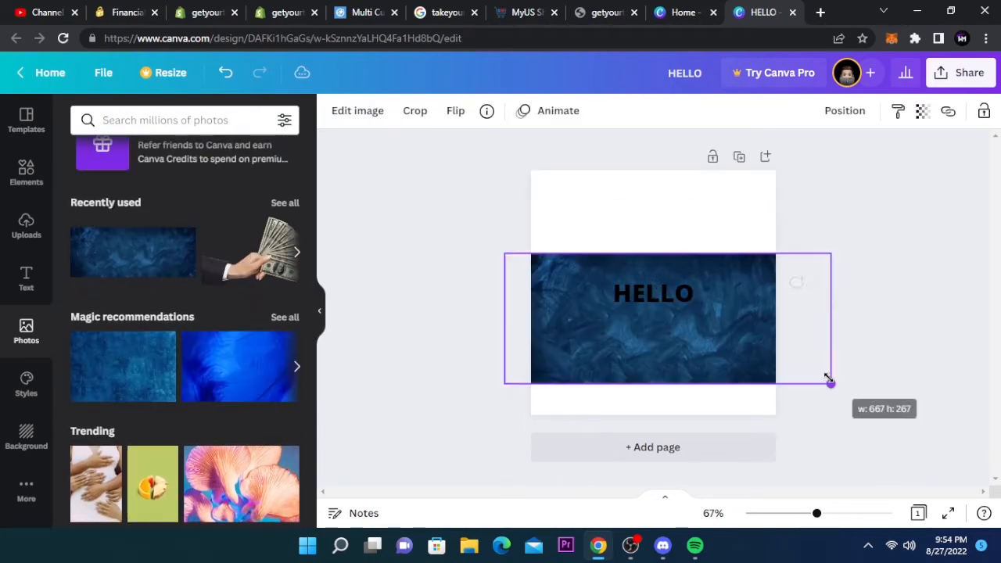
left_click(877, 325)
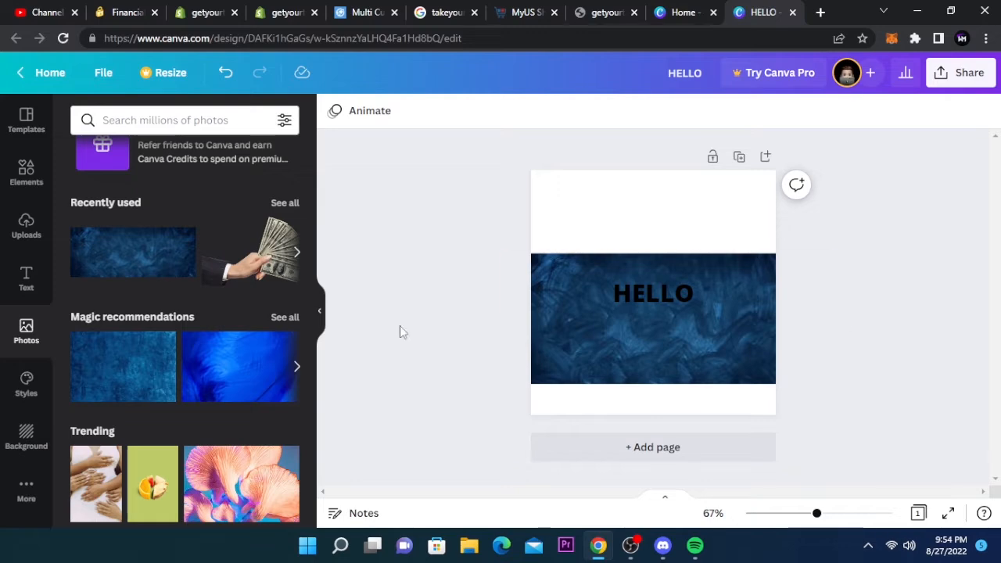
- Try several page backgrounds, including a crumpled paper, a sunset gradient and a dark lined texture
left_click(24, 447)
left_click(188, 348)
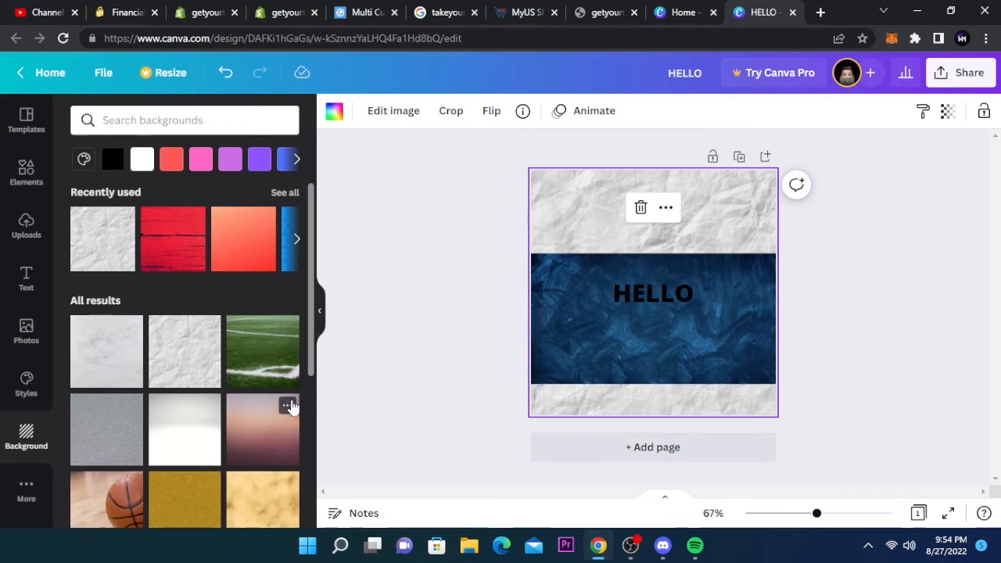
left_click(277, 432)
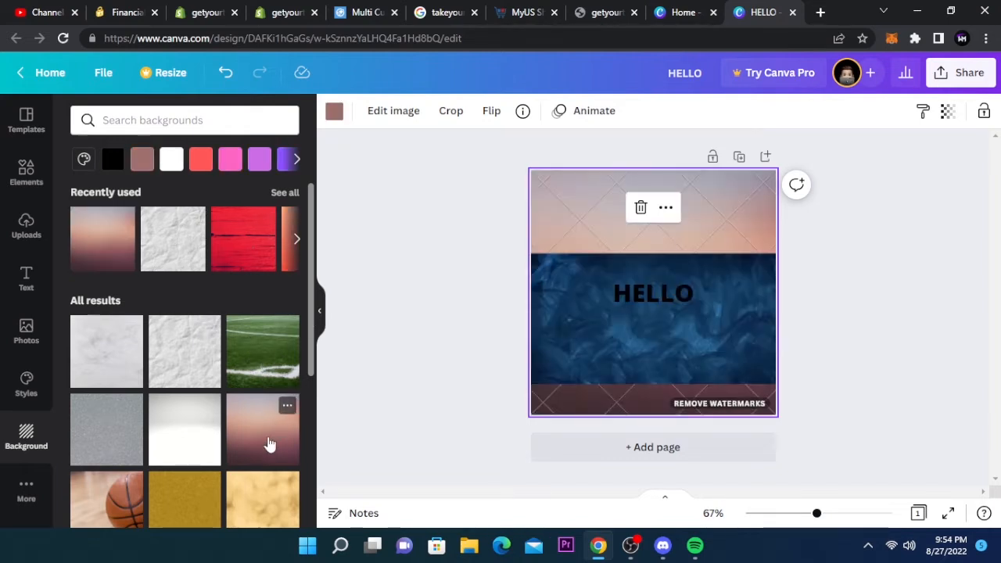
scroll(305, 424, "down", 3)
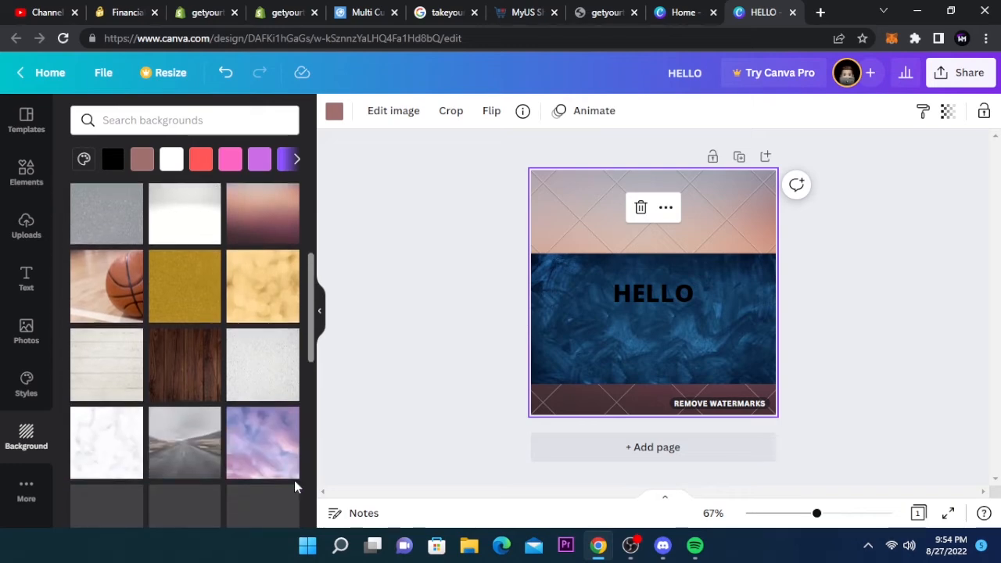
left_click(286, 420)
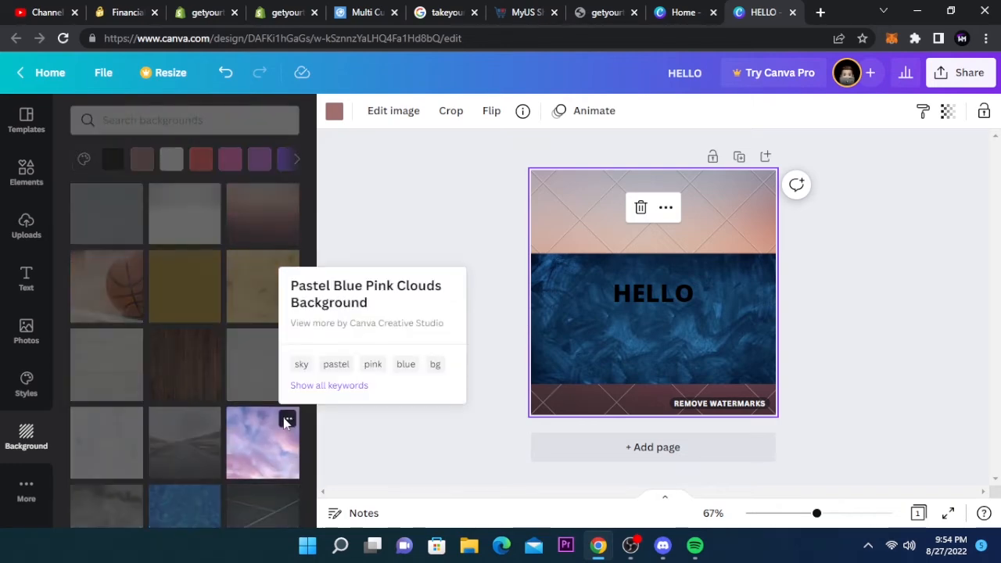
left_click(244, 491)
left_click(242, 512)
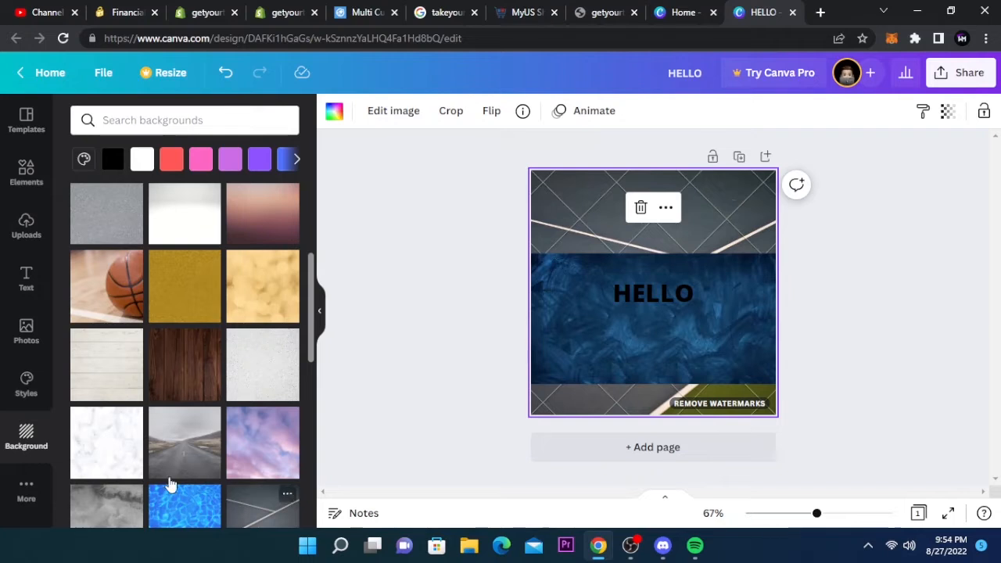
left_click(199, 426)
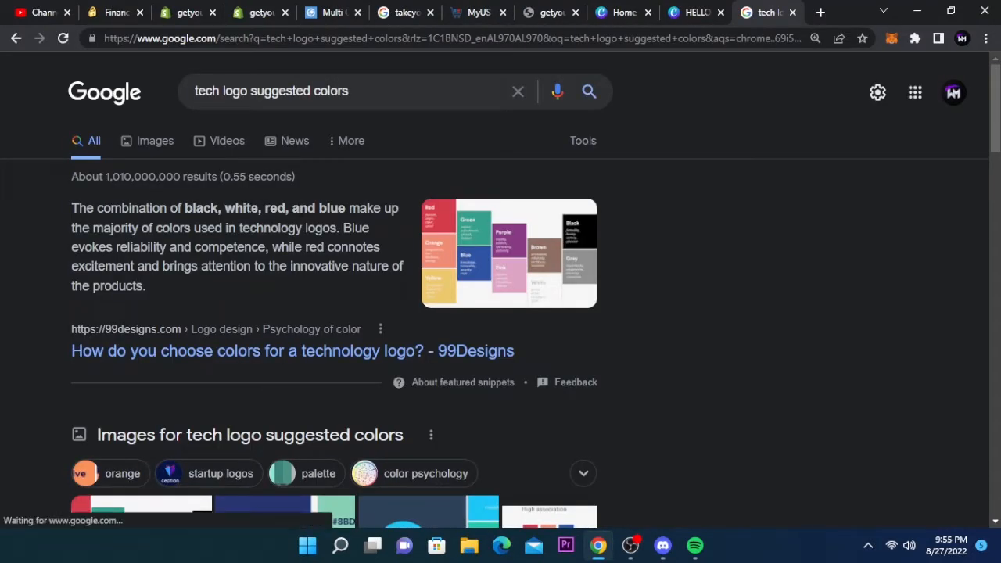
- Read the suggested colour combination for technology logos in the Google search results
left_click_drag(185, 208, 314, 208)
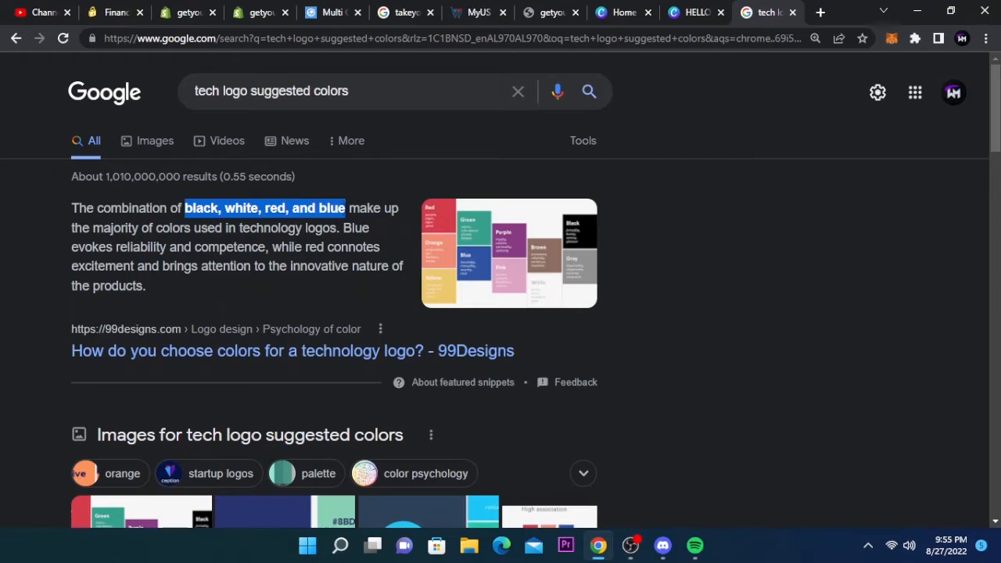
left_click(348, 213)
left_click_drag(319, 209, 226, 209)
left_click(286, 223)
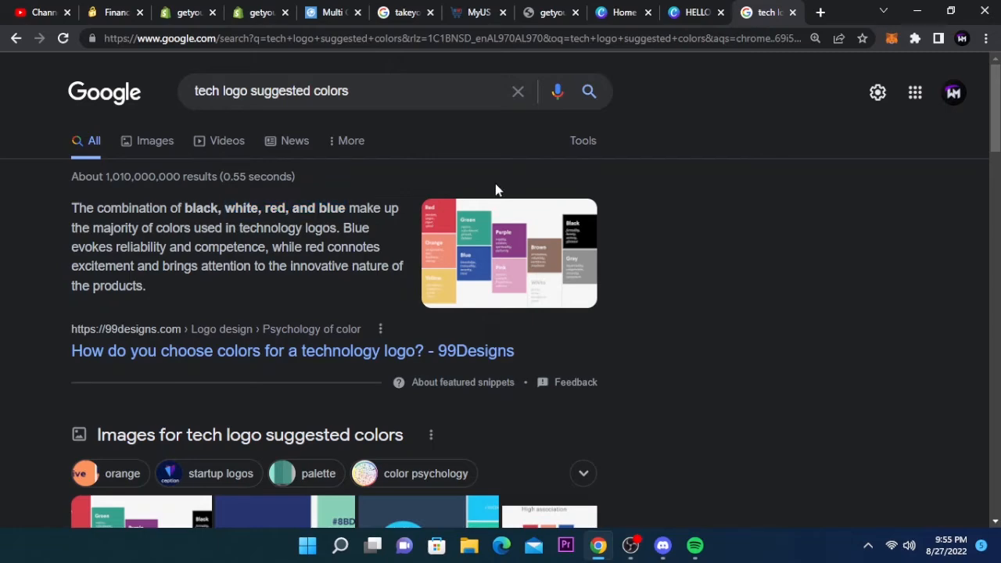
- Return to the Canva design, browse technology and shop logo templates, and apply the FRADEL & SPIES shopping cart template
left_click(695, 12)
left_click(26, 172)
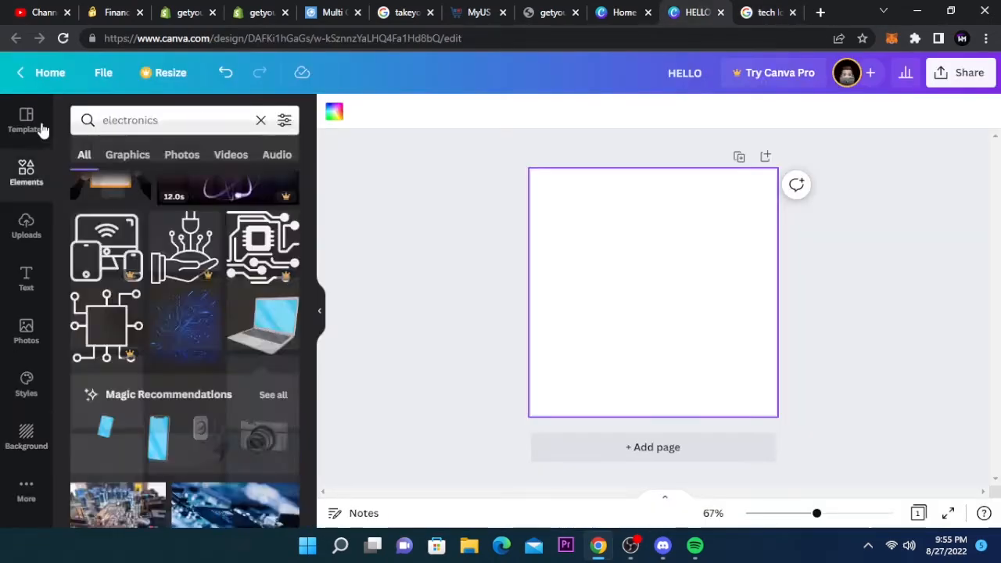
left_click(40, 128)
left_click(85, 128)
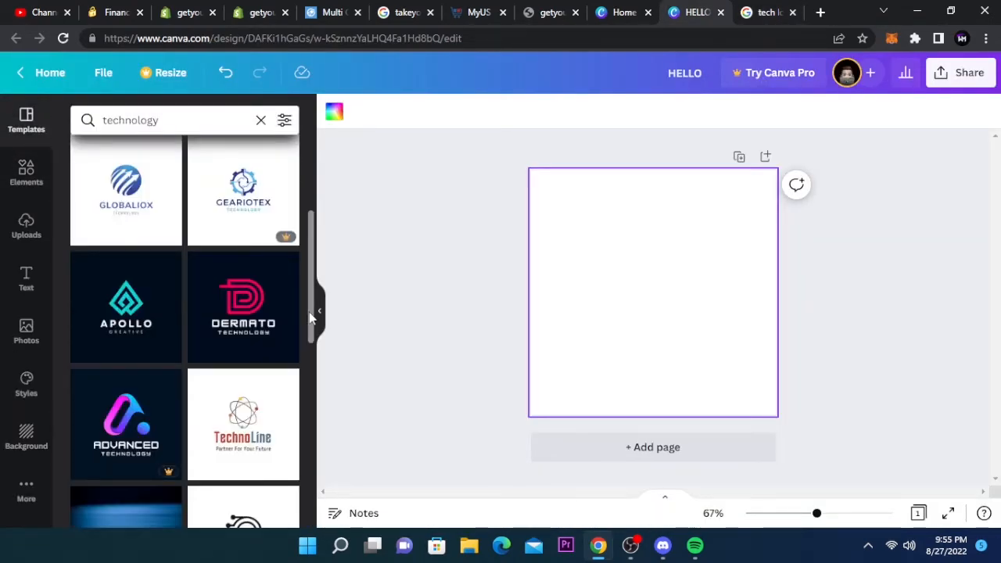
left_click_drag(310, 316, 223, 520)
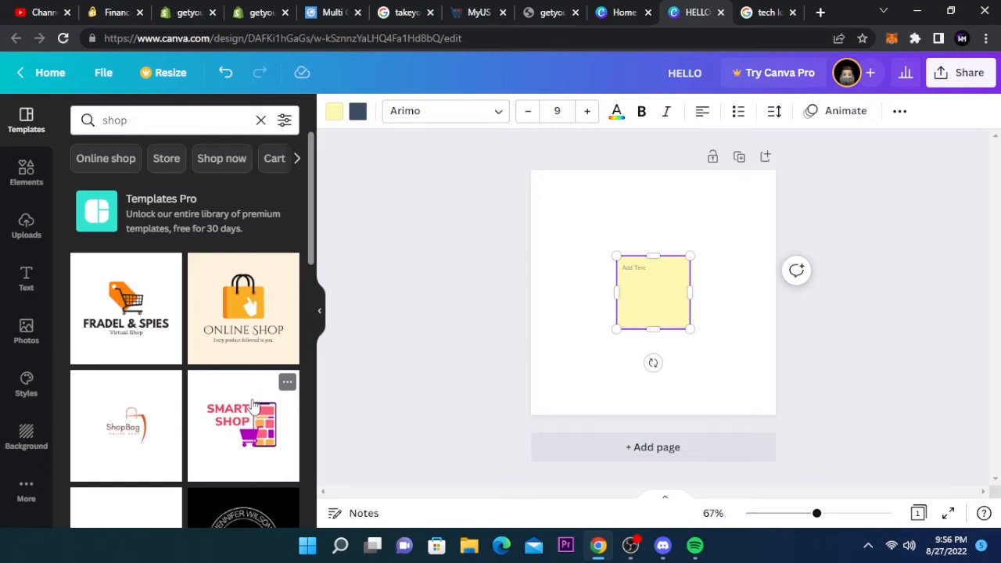
left_click(144, 335)
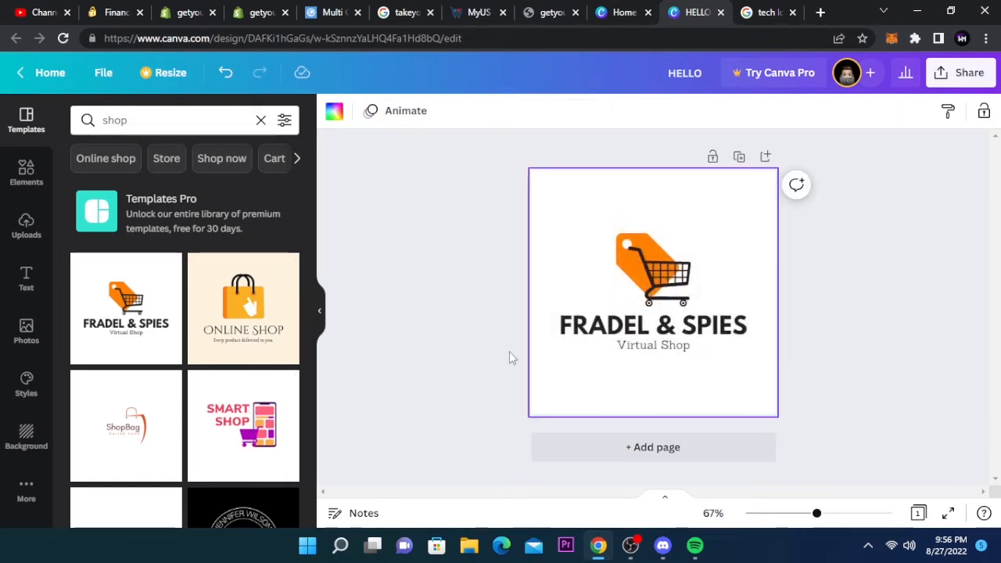
- Search backgrounds for black and apply a dark speckled black texture as the page background
left_click(26, 438)
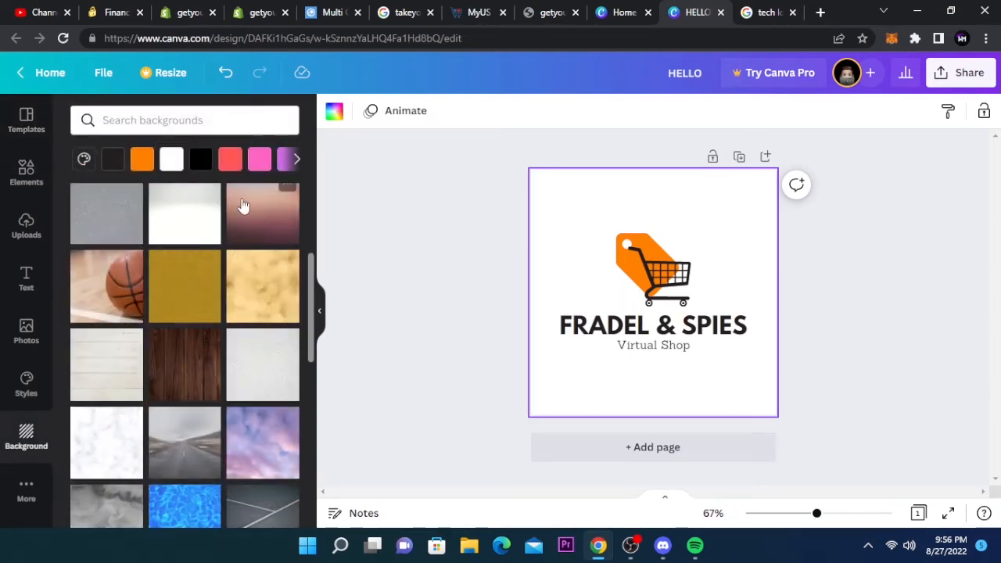
left_click(260, 122)
type("black")
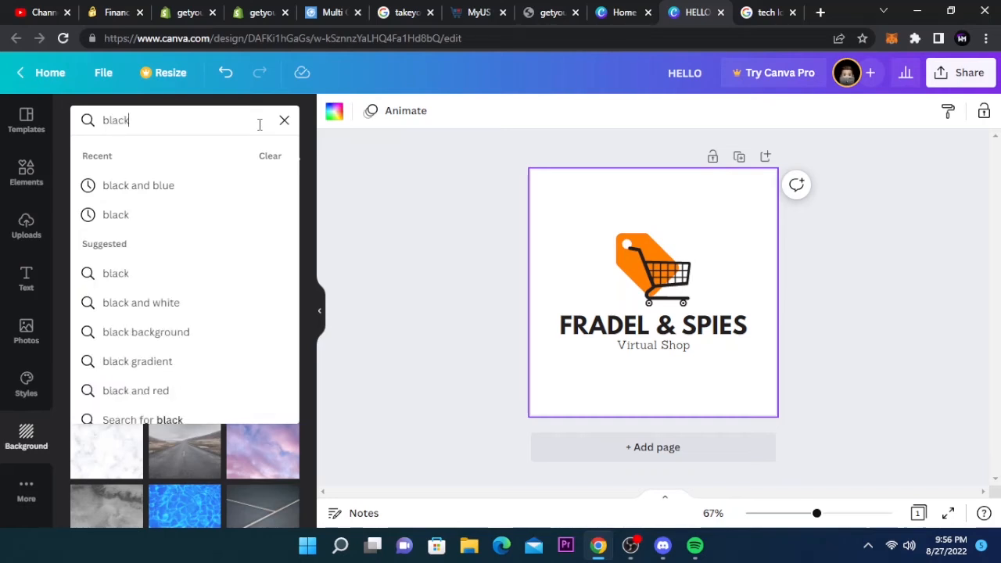
key("Return")
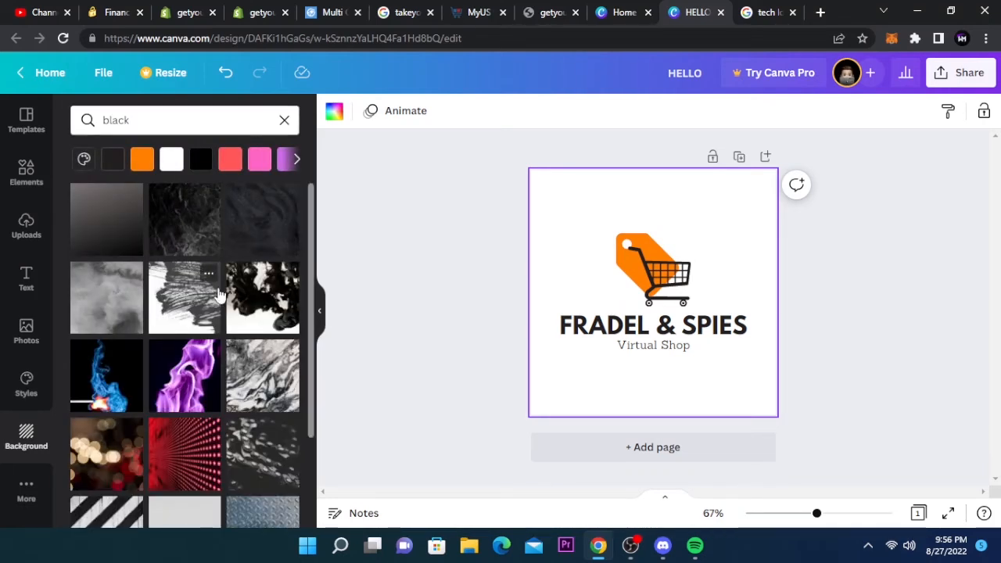
left_click(259, 226)
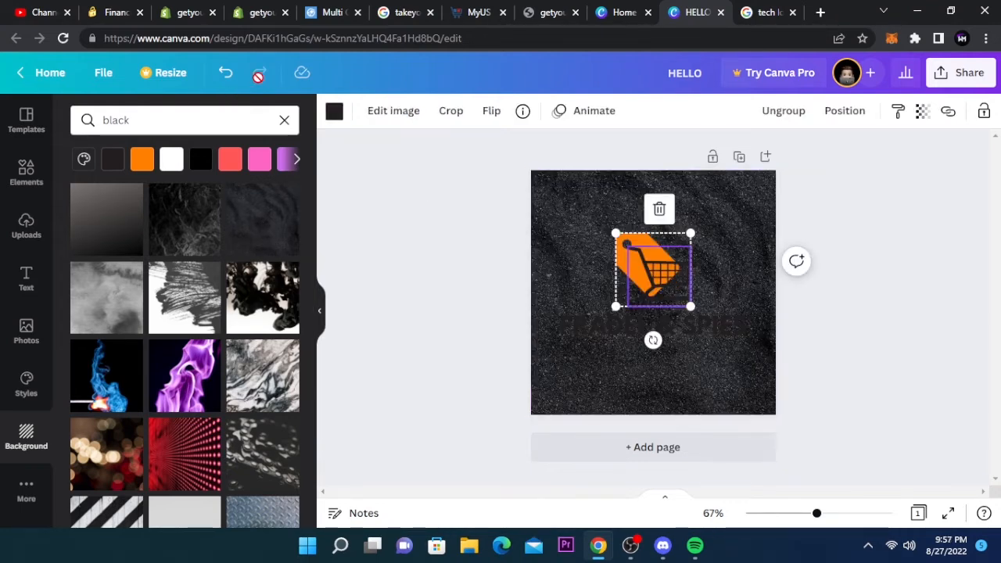
- Recolour the dark parts of the shopping cart graphic to white
left_click(335, 111)
left_click(205, 189)
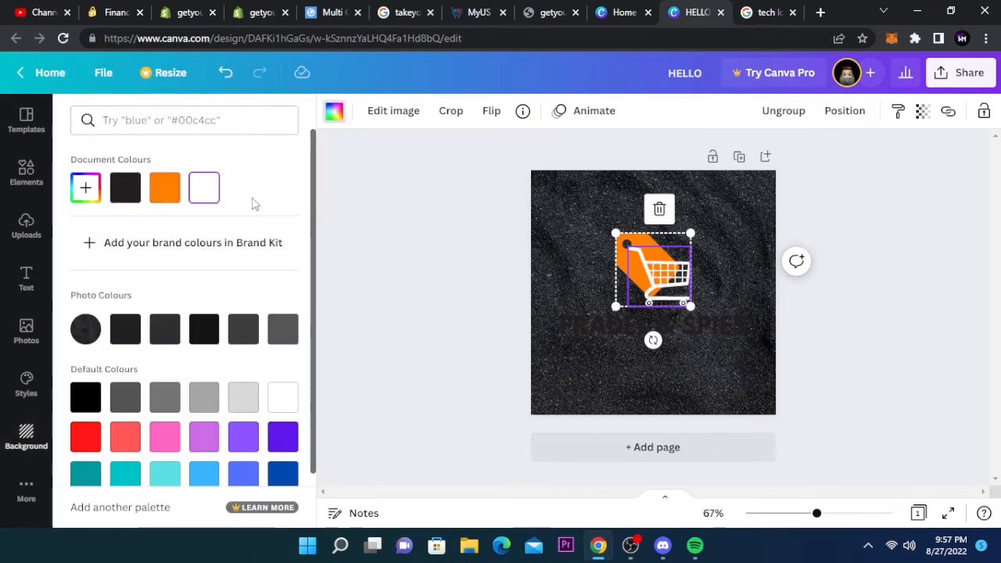
left_click(561, 252)
left_click(677, 362)
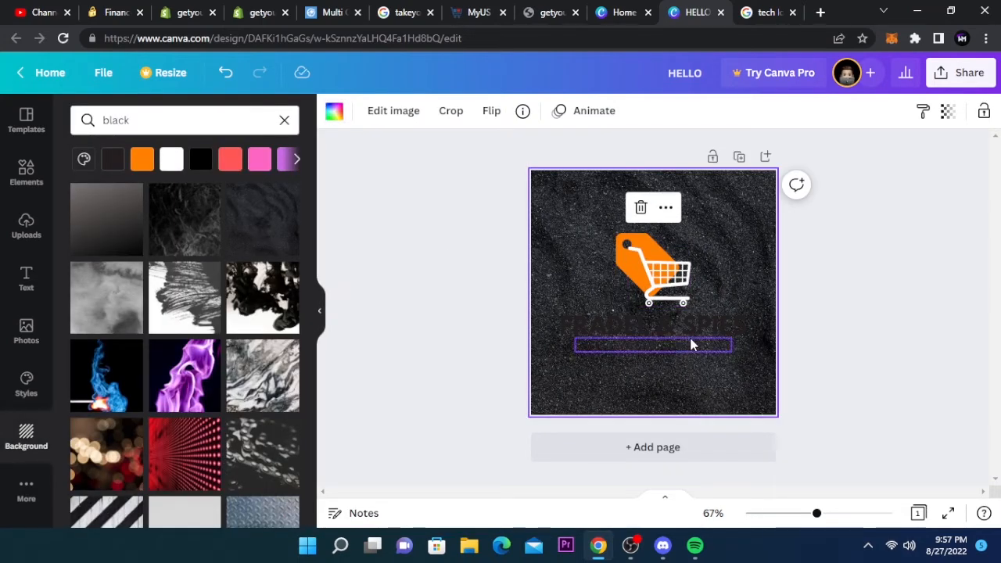
- Replace the brand name with GETYOURTECH and set its text colour to white
left_click(700, 325)
double_click(700, 325)
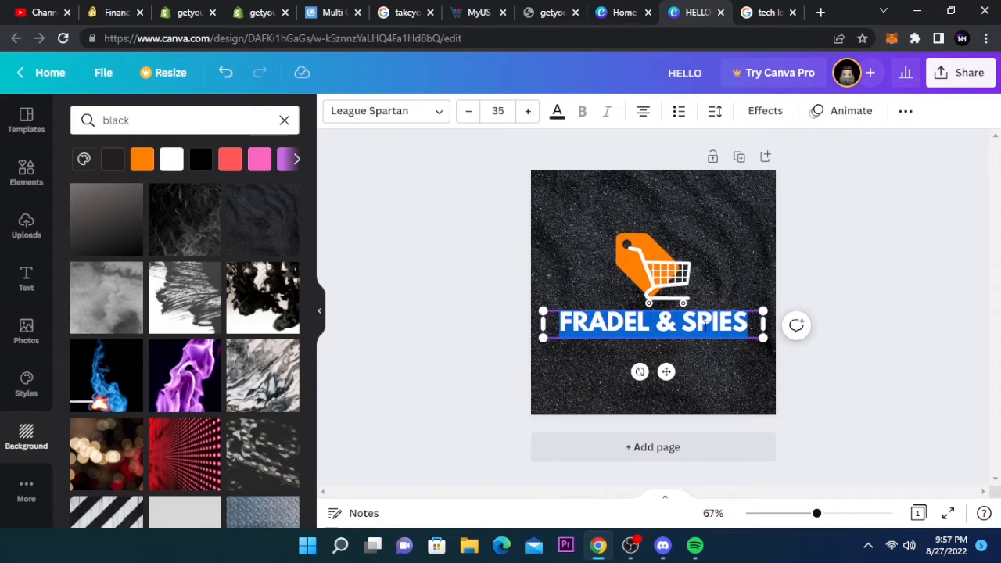
left_click(718, 372)
mouse_move(718, 313)
left_mouse_down()
mouse_move(717, 321)
mouse_move(719, 311)
left_mouse_up()
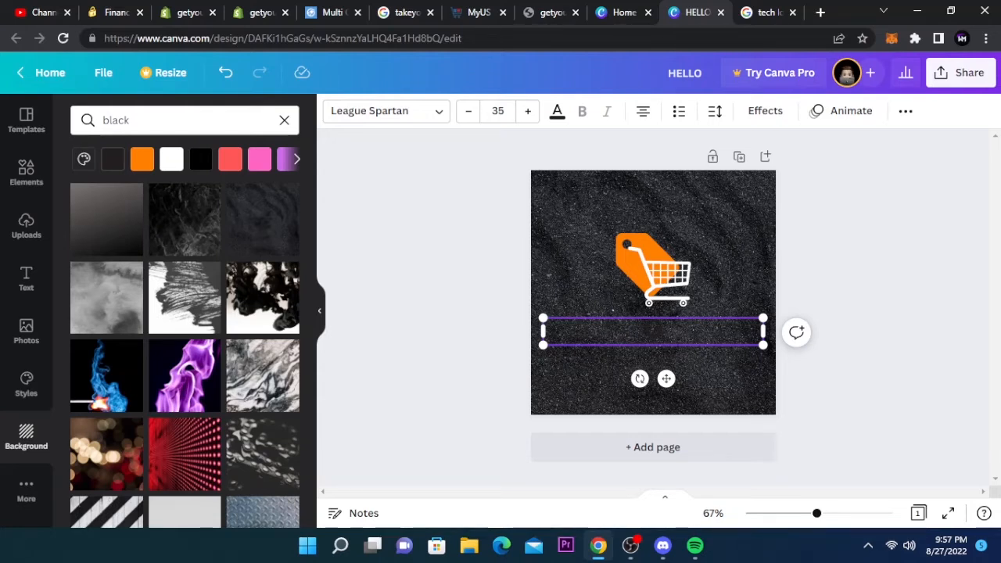
left_click(558, 114)
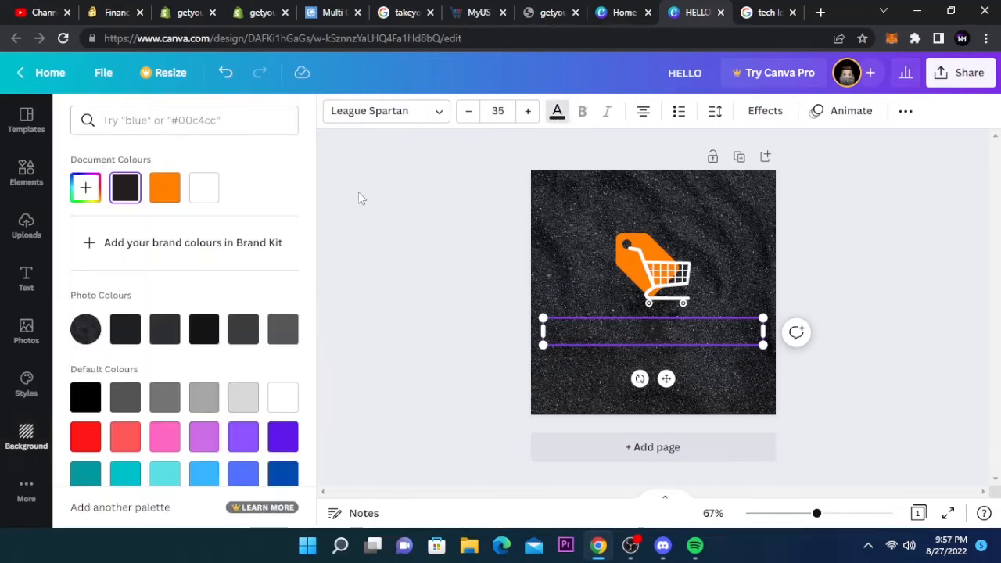
left_click(279, 393)
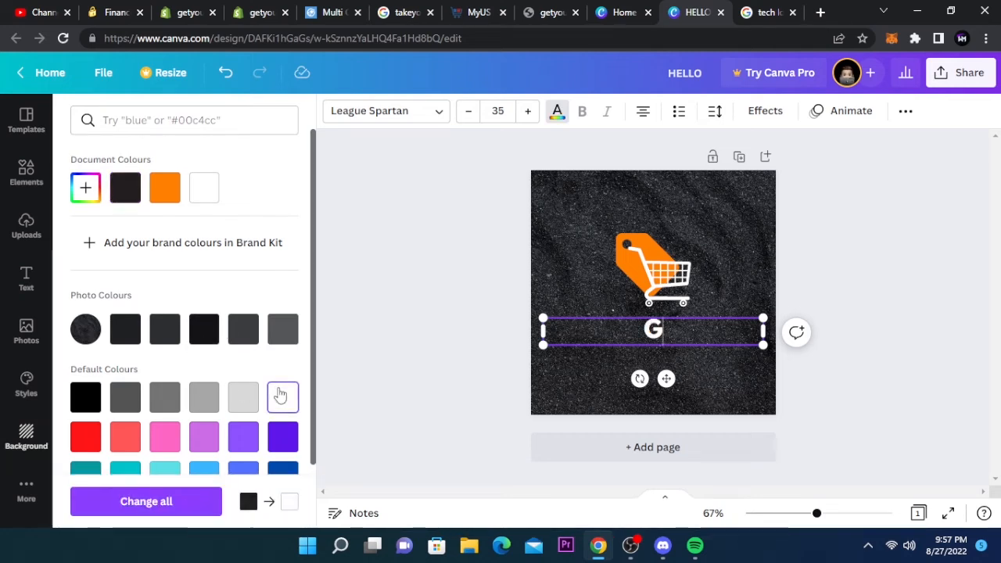
type("ETY")
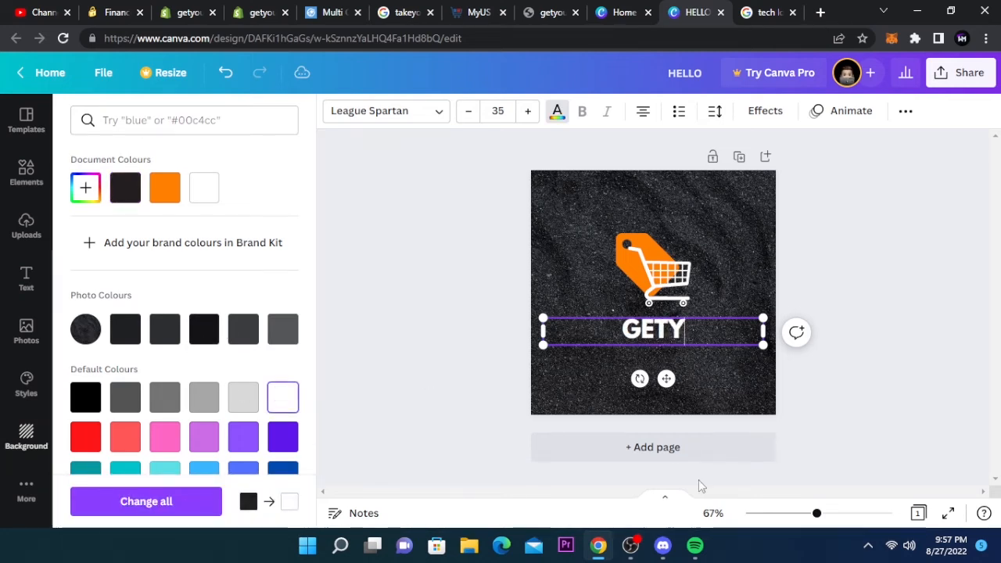
type("OURTECH")
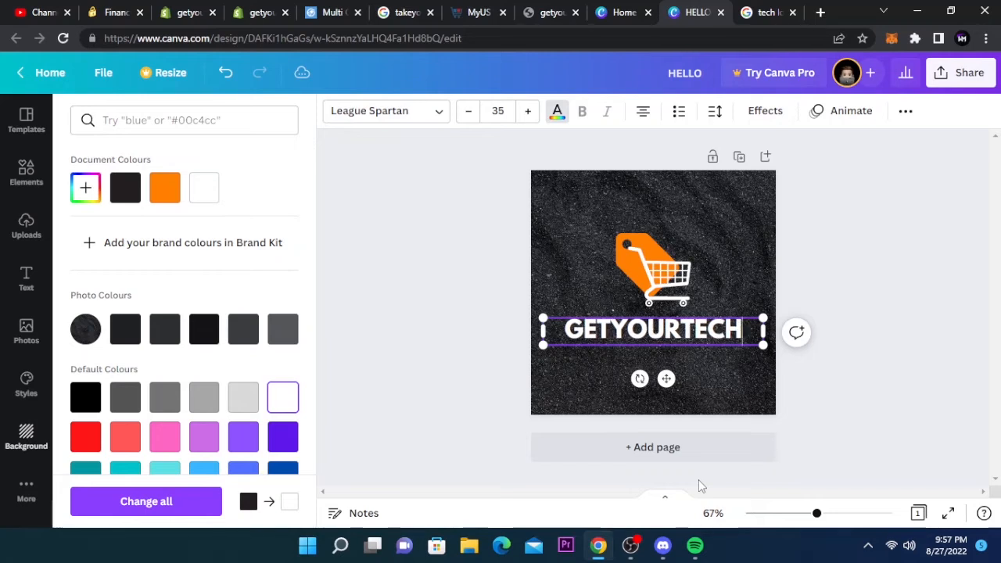
- Try League Gothic and Saira Black fonts for the GETYOURTECH text, keeping Saira Black
left_click(402, 108)
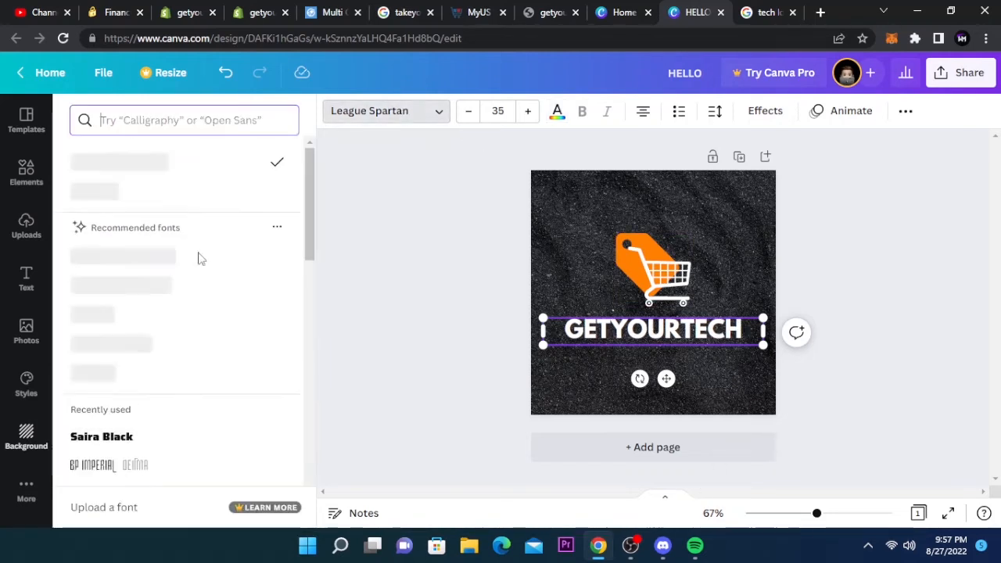
left_click(168, 447)
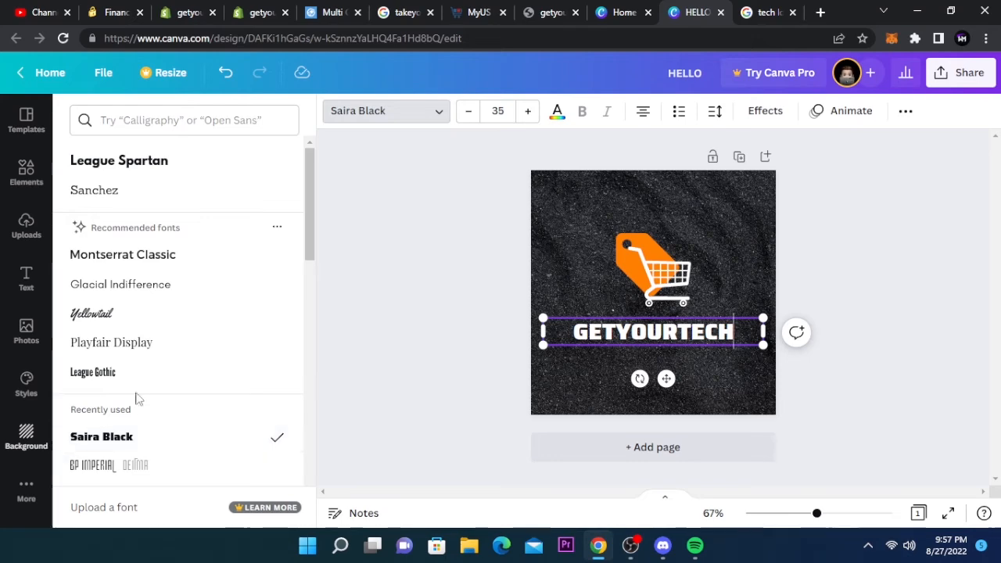
left_click(146, 371)
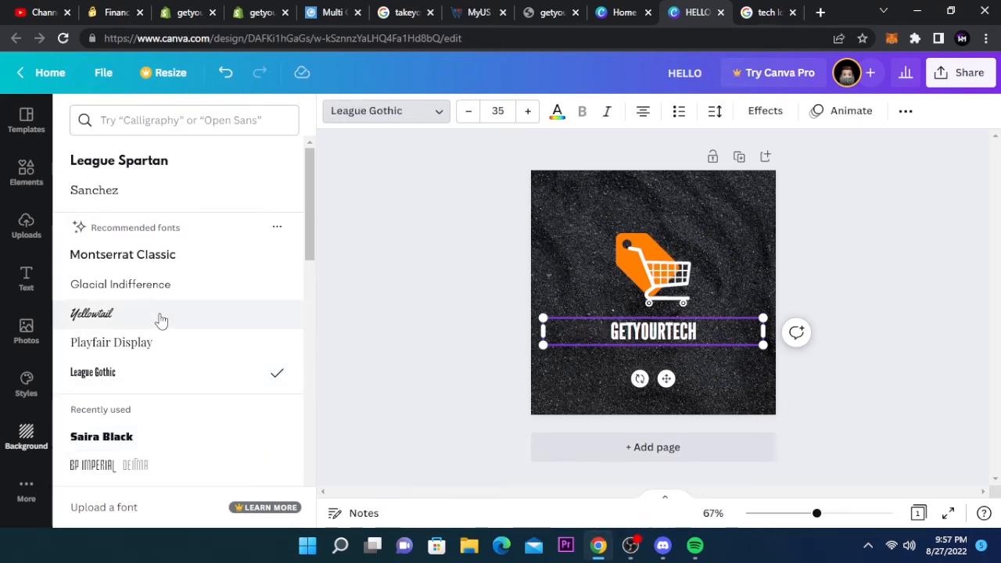
scroll(217, 258, "down", 2)
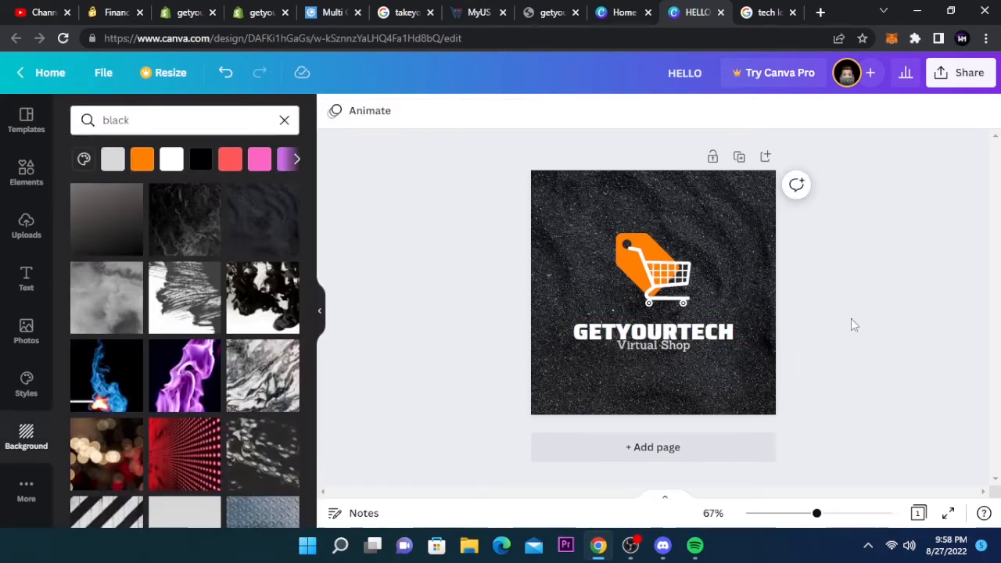
- Enlarge the GETYOURTECH text to about 39.8 and change the subtitle text to OnShop
left_click(749, 328)
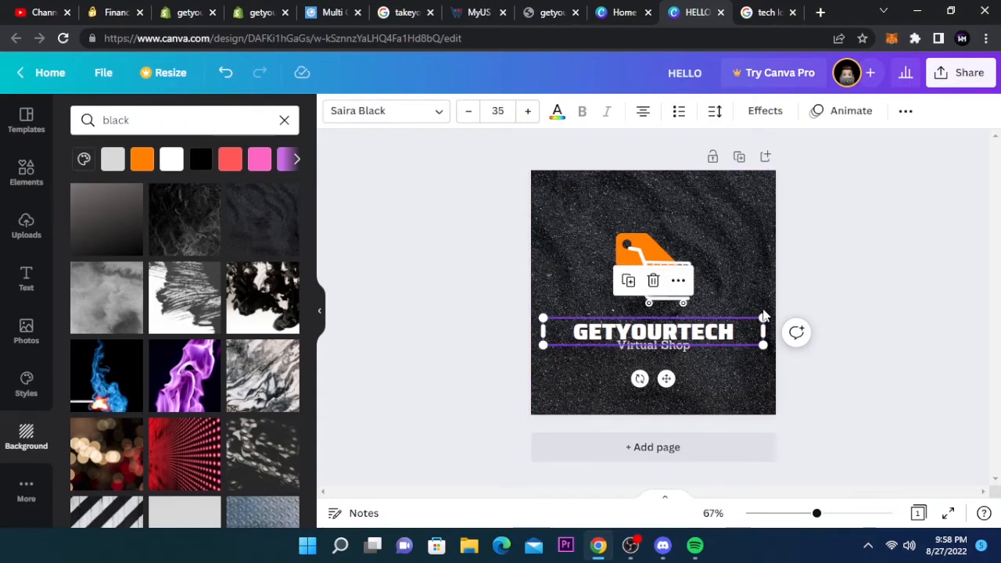
left_click_drag(764, 316, 791, 311)
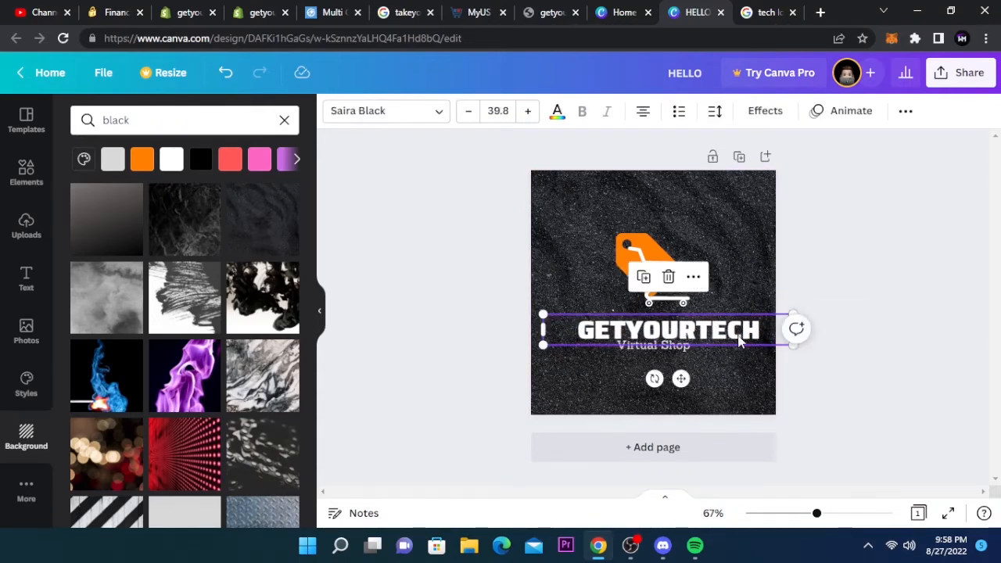
left_click_drag(739, 336, 722, 333)
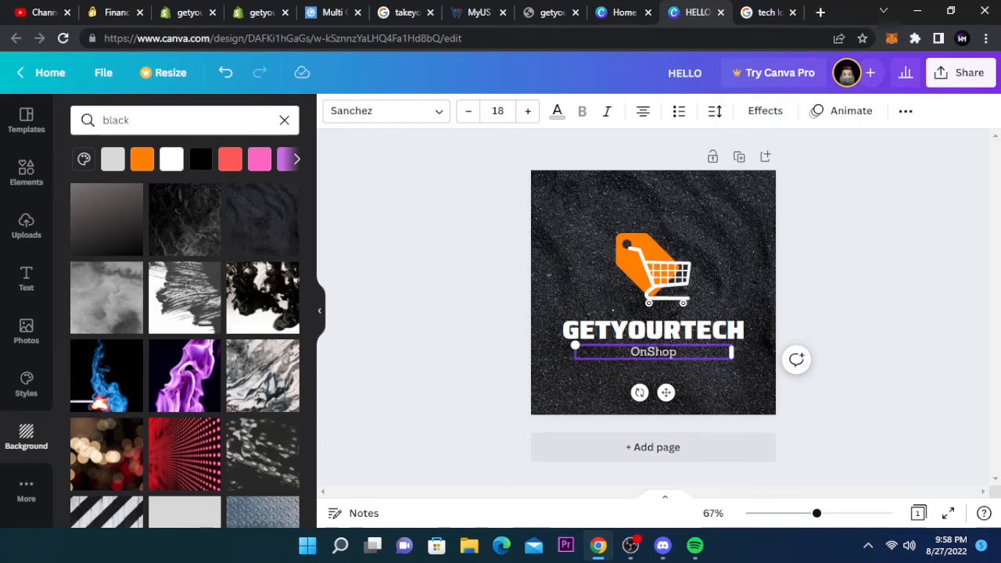
- Change the subtitle text to Online Shop
type("e")
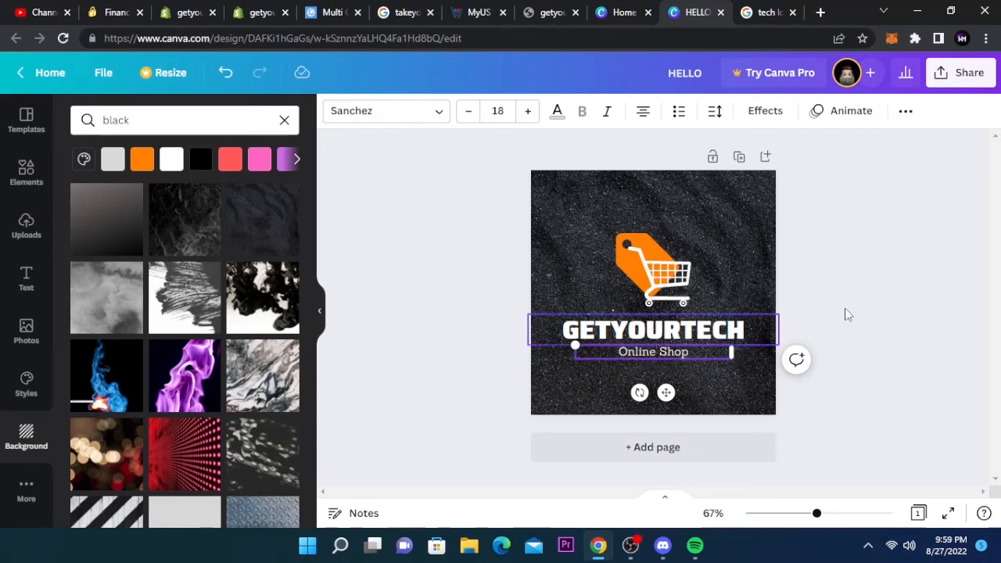
left_click(868, 314)
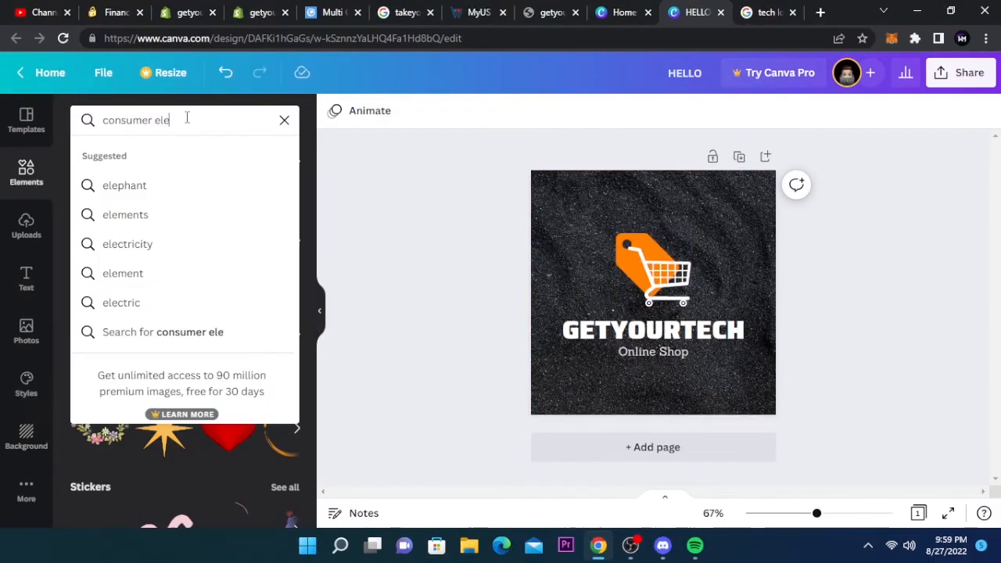
- Search the elements for consumer electronics and try a red colour on the shopping cart tag
type("consumer elect")
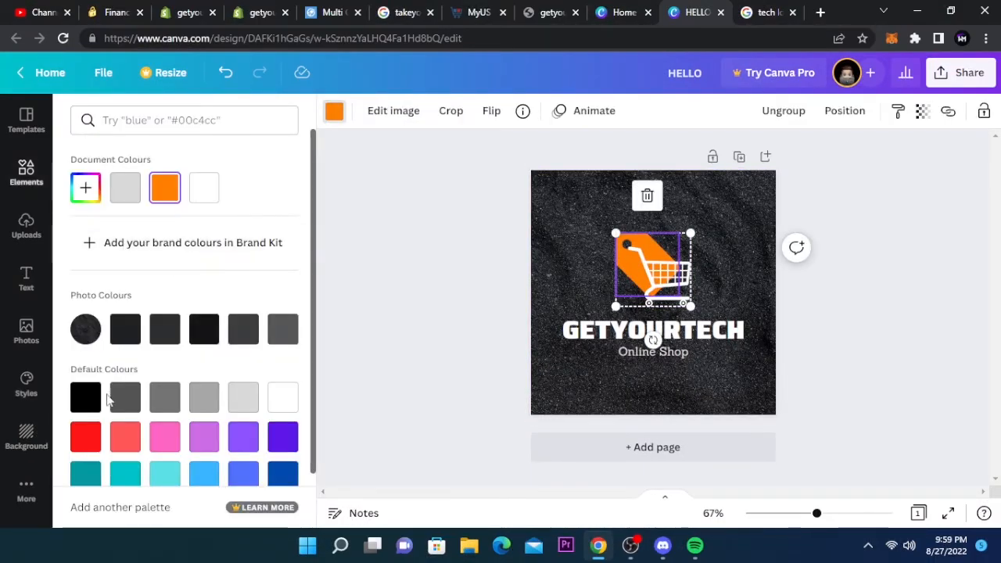
left_click(85, 436)
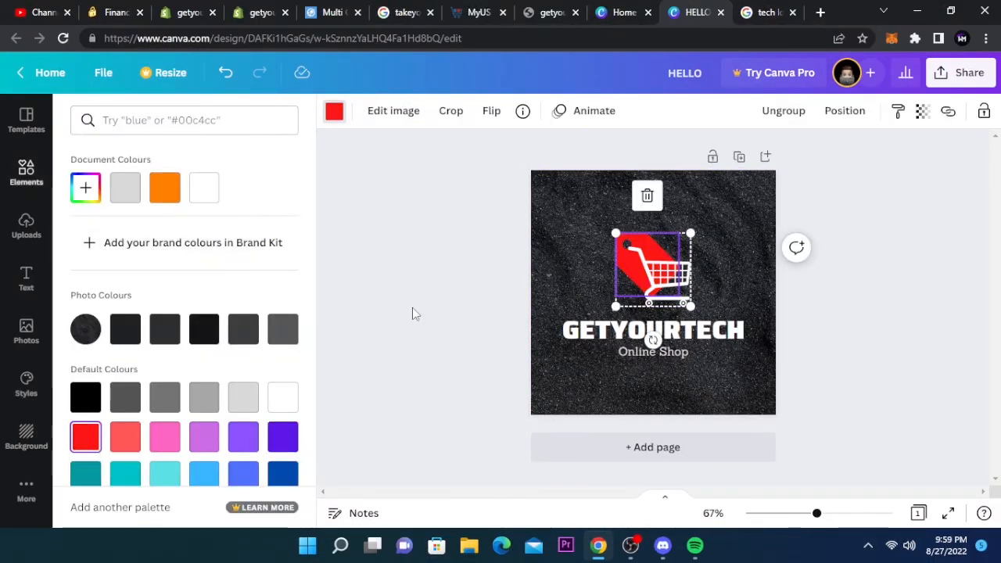
left_click(412, 307)
left_click(473, 297)
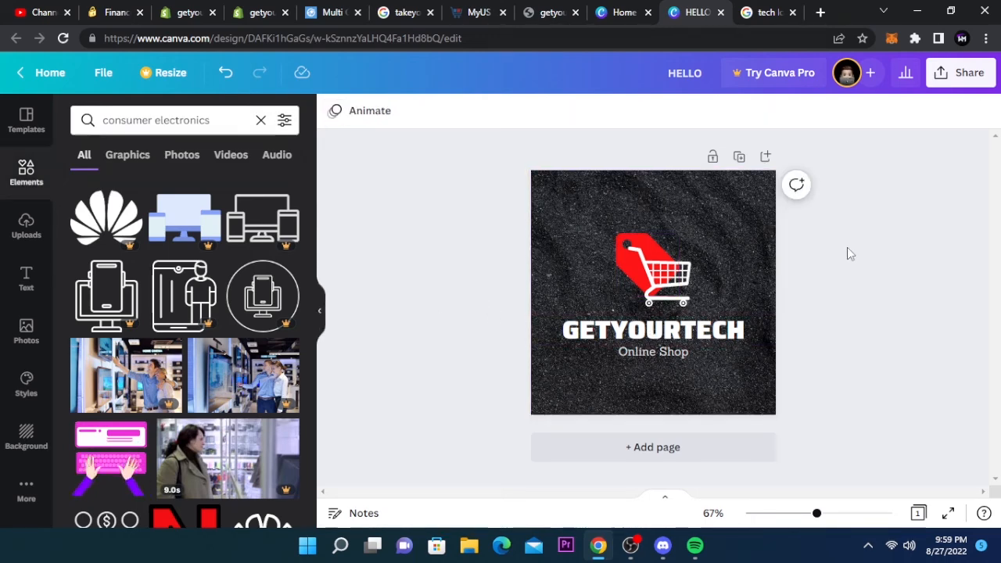
- Recolour the shopping cart tag, trying cyan shades and settling on blue
left_click(653, 266)
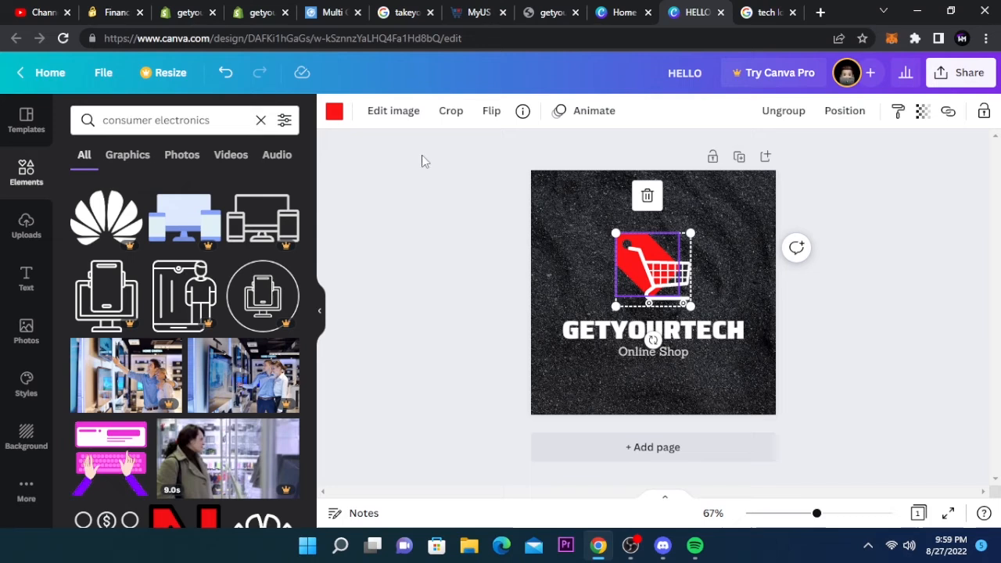
left_click(328, 111)
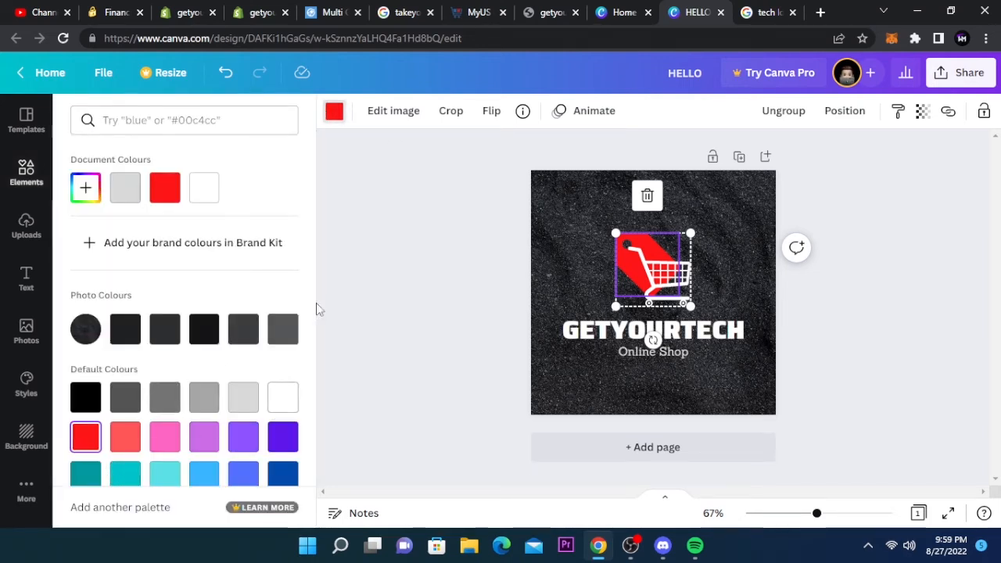
scroll(315, 313, "down", 1)
left_click(118, 416)
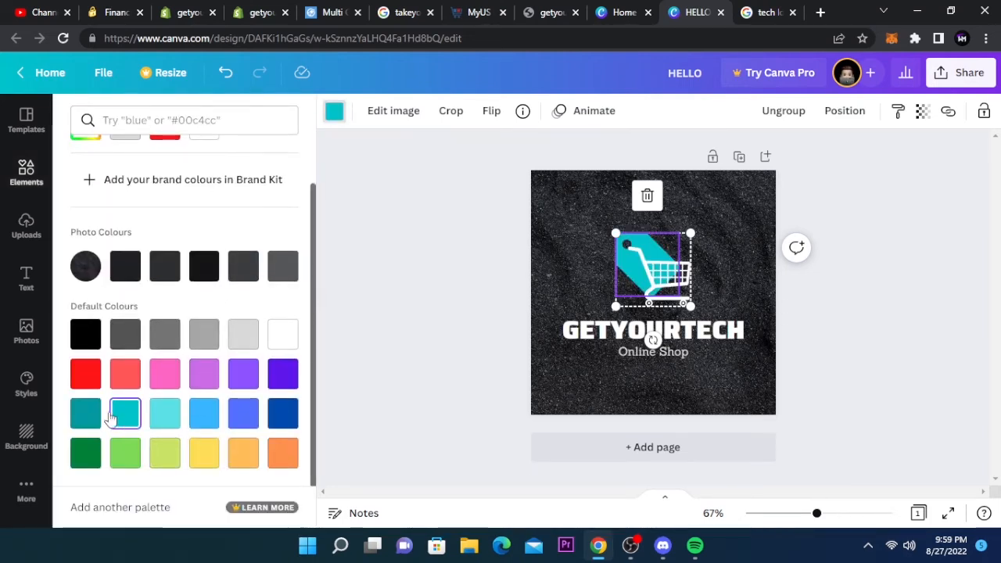
left_click(165, 412)
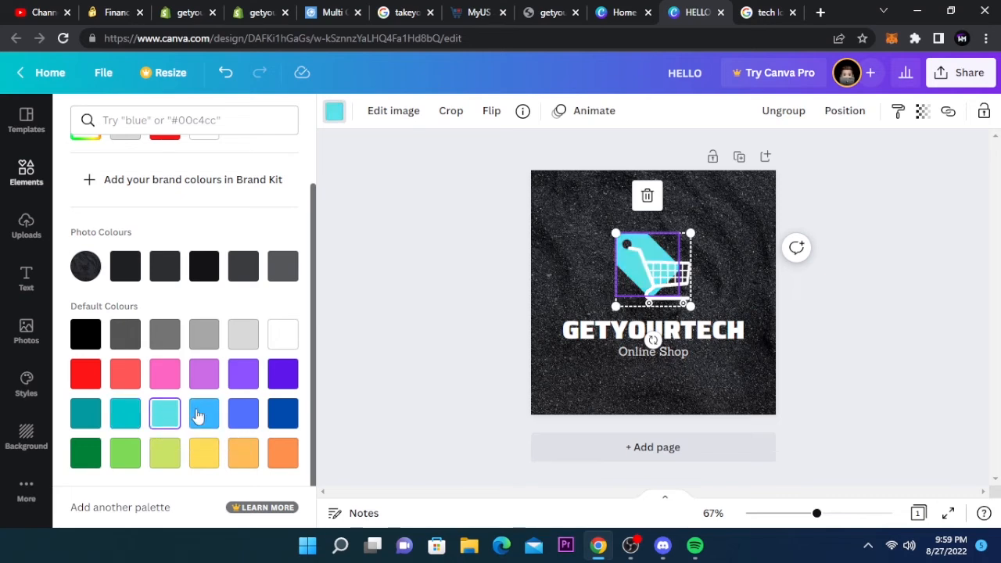
left_click(198, 416)
left_click(404, 296)
left_click(666, 268)
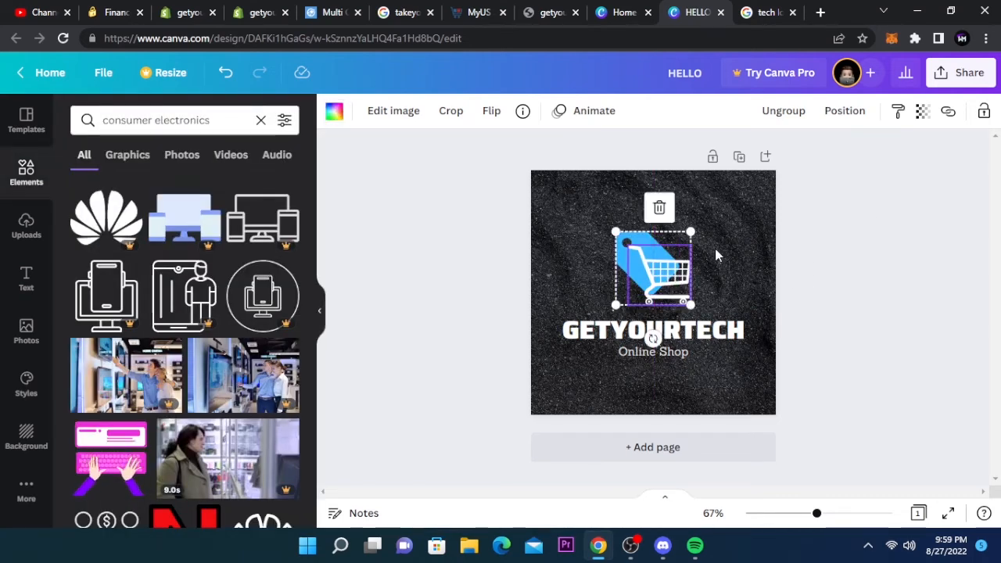
left_click(870, 208)
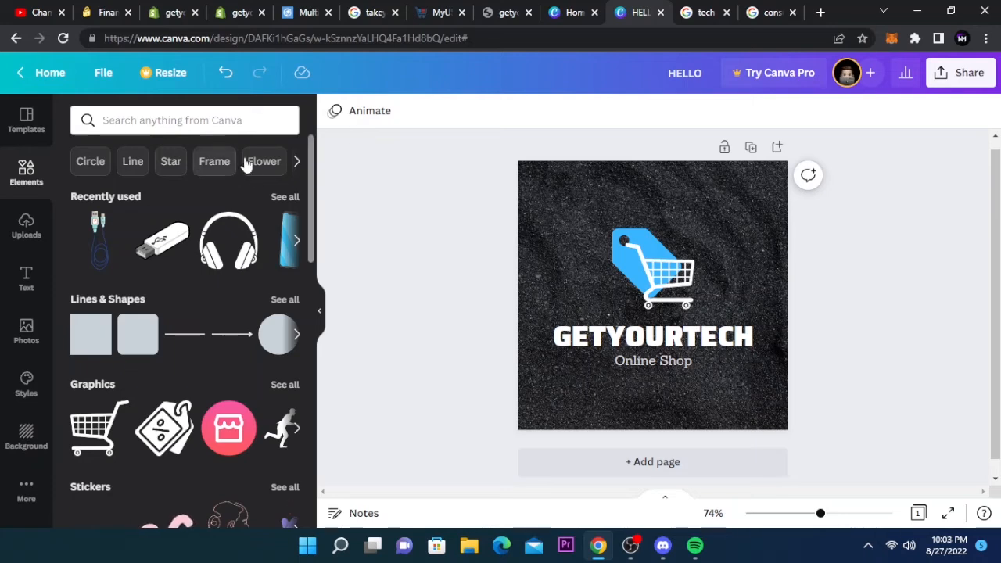
- Open the design's download options and keep PNG as the file type
left_click(969, 72)
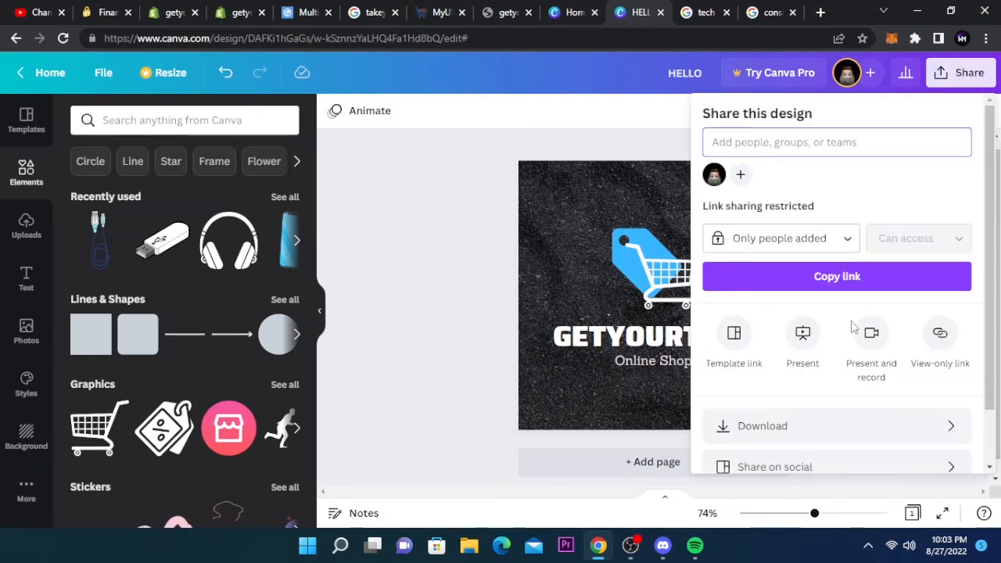
left_click_drag(990, 300, 972, 363)
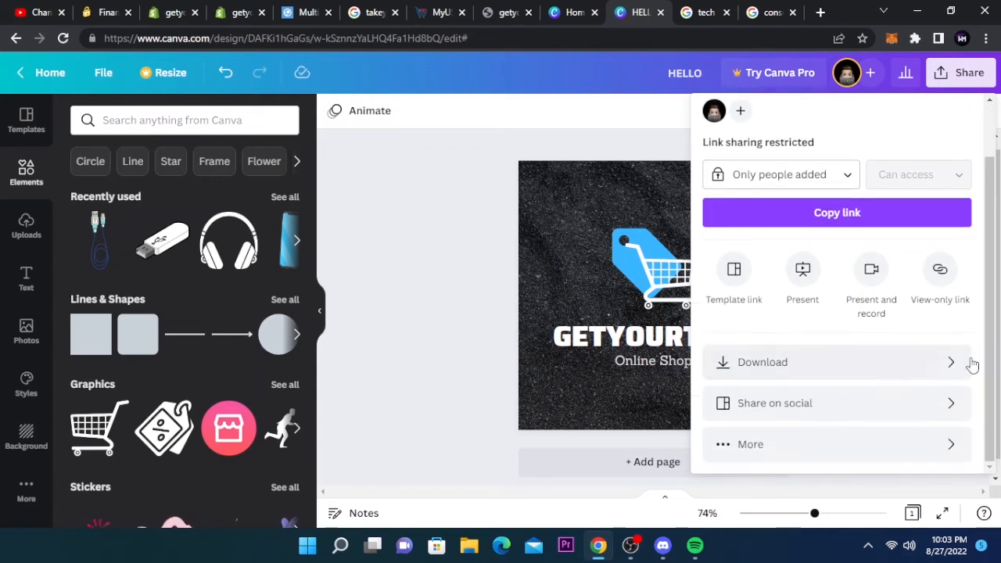
left_click(943, 366)
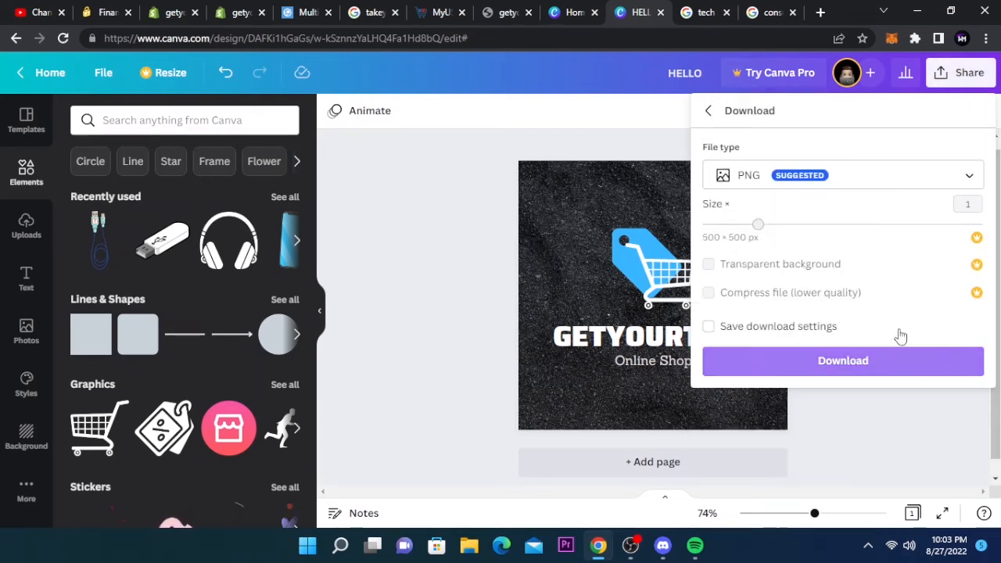
left_click(855, 181)
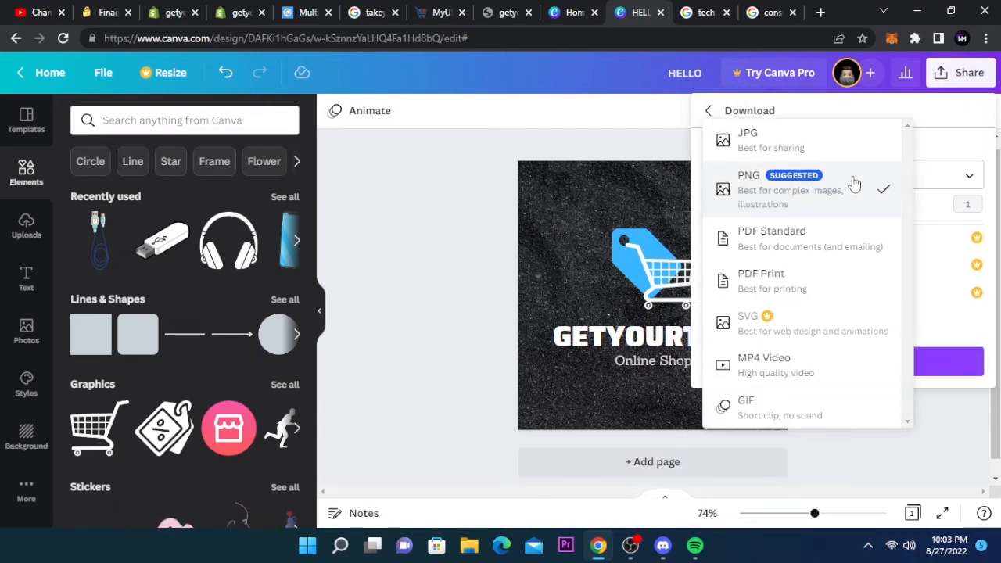
left_click(850, 197)
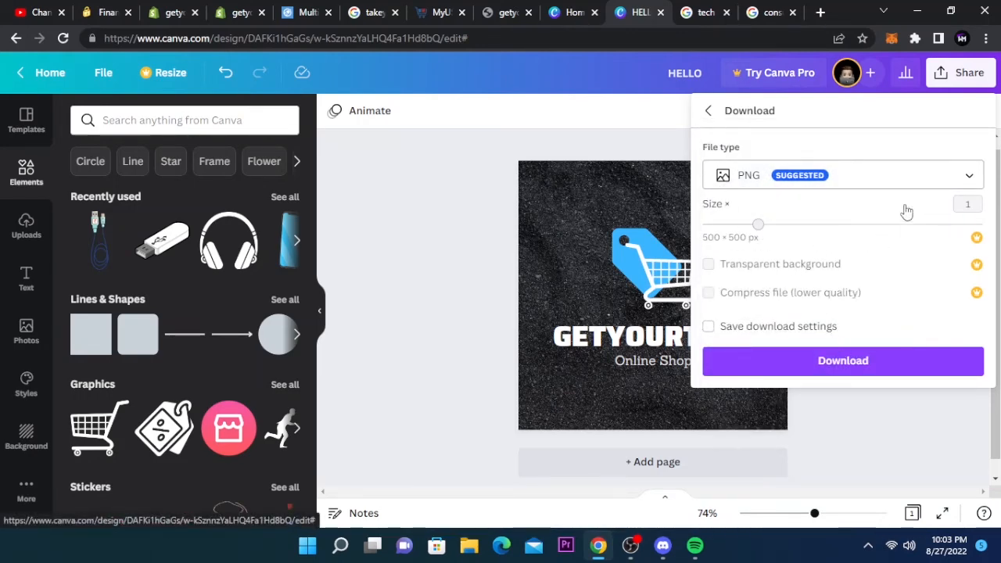
- Try to increase the download size, dismiss the Pro offer, and download the design as PNG
left_click(968, 207)
left_click(968, 208)
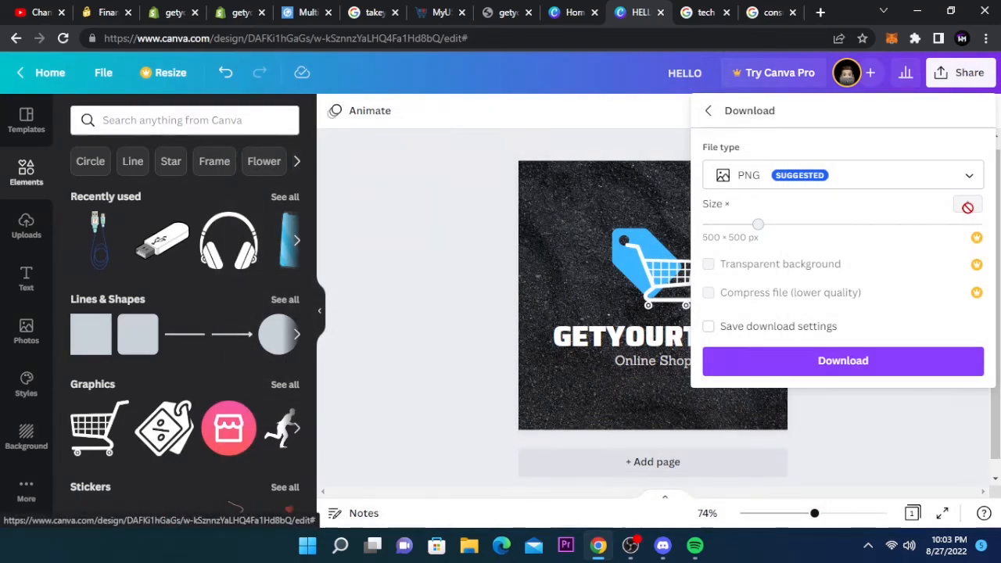
left_click(967, 208)
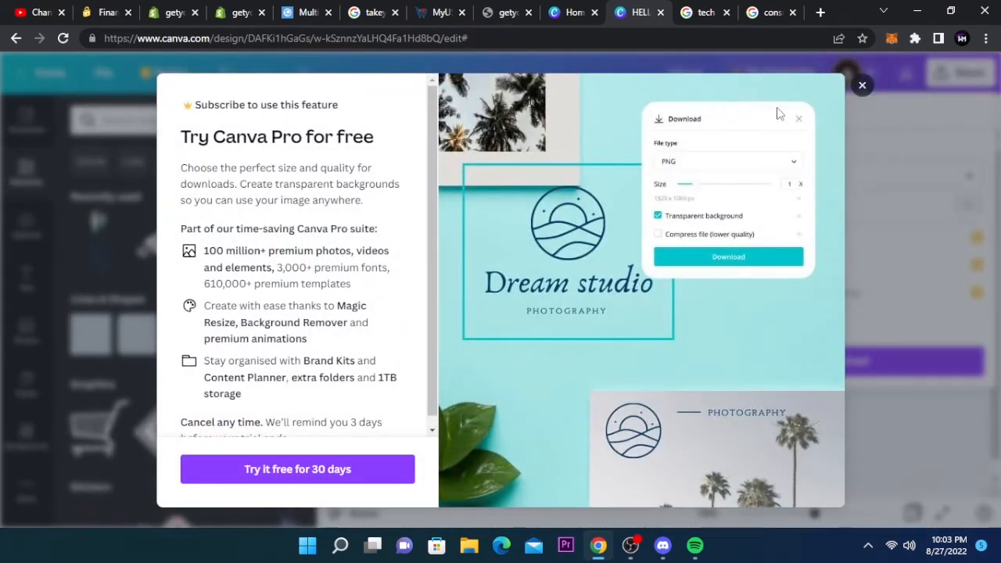
scroll(423, 308, "down", 1)
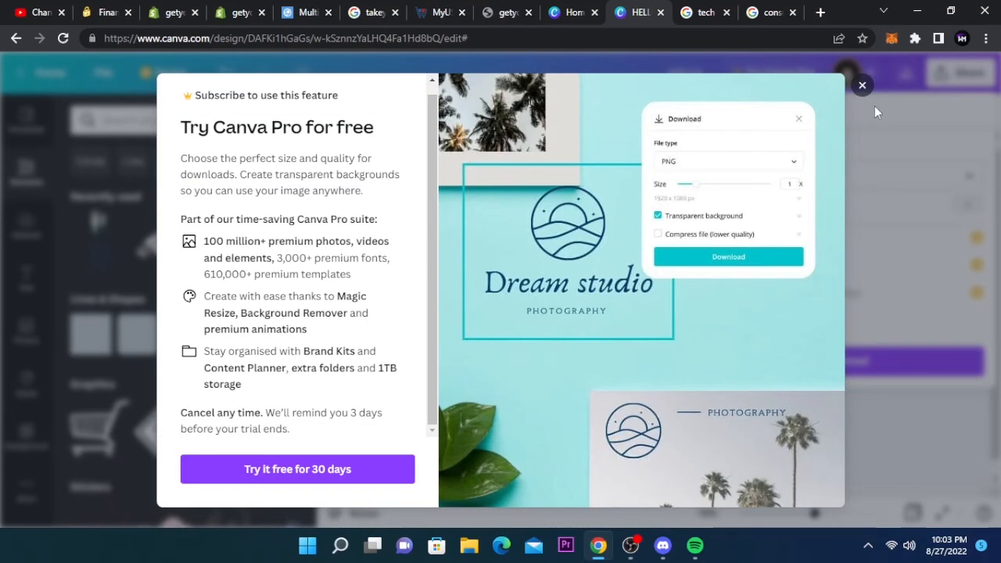
left_click(849, 85)
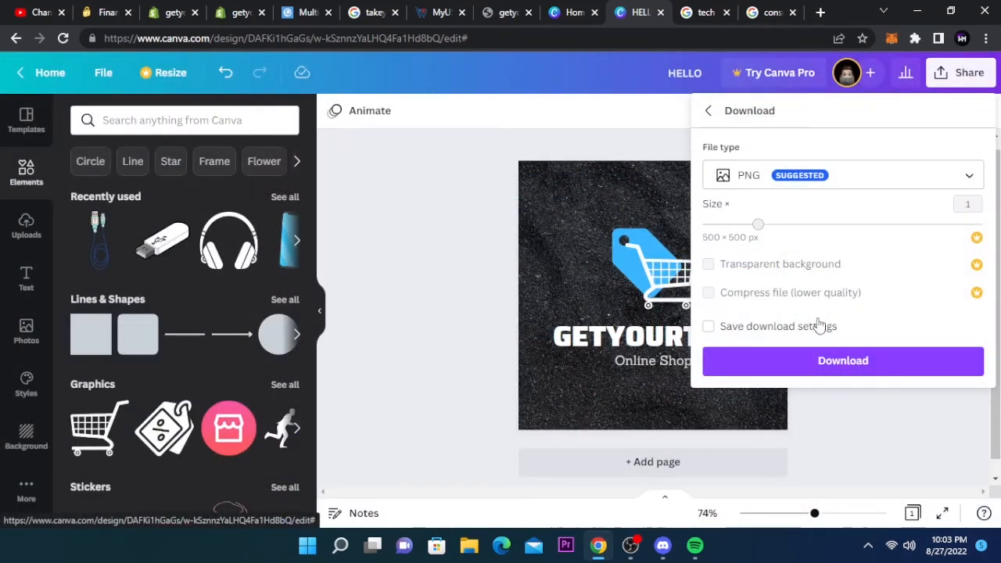
left_click(830, 360)
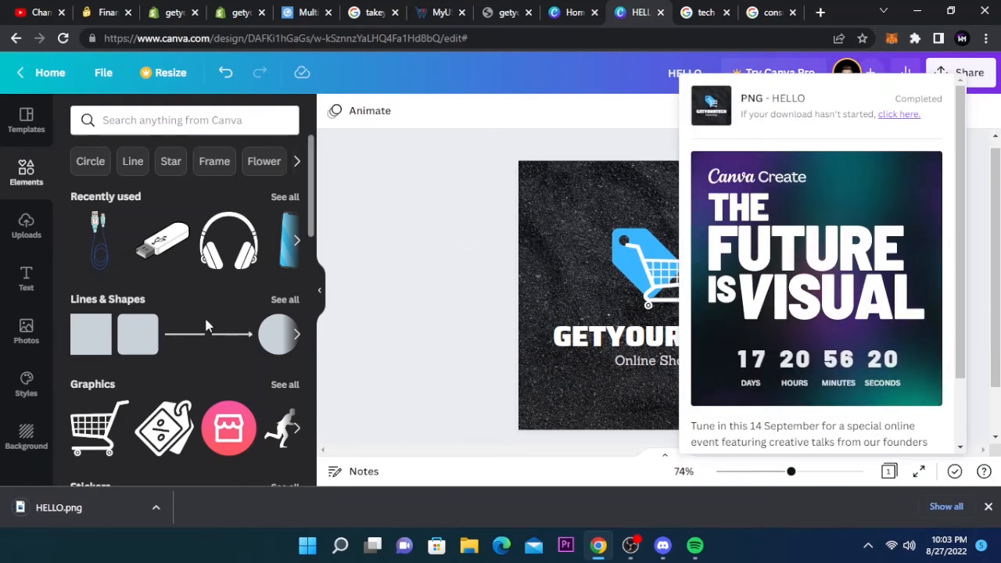
- Switch to the Shopify brand settings and upload HELLO.png as the store's default logo
left_click(234, 12)
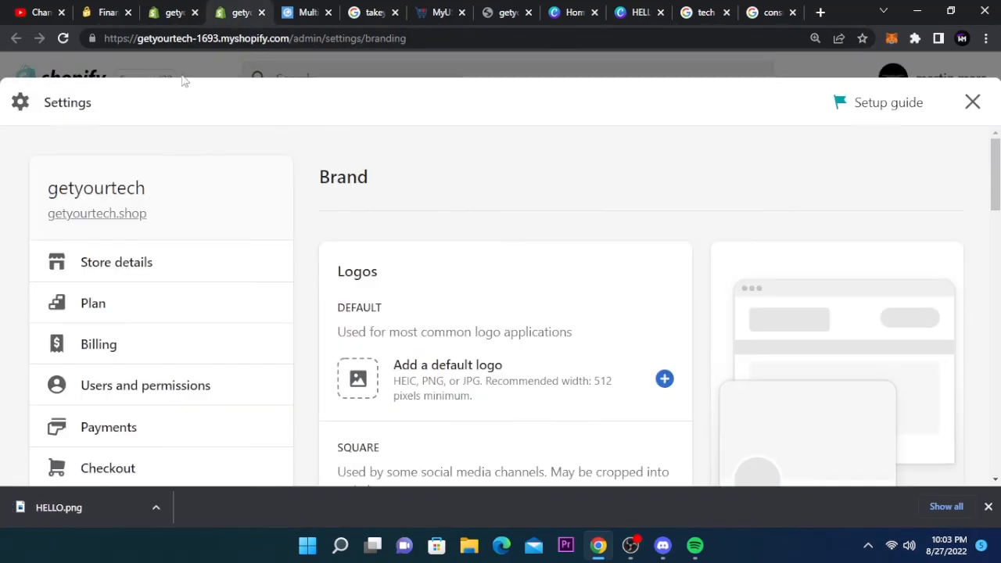
left_click(179, 9)
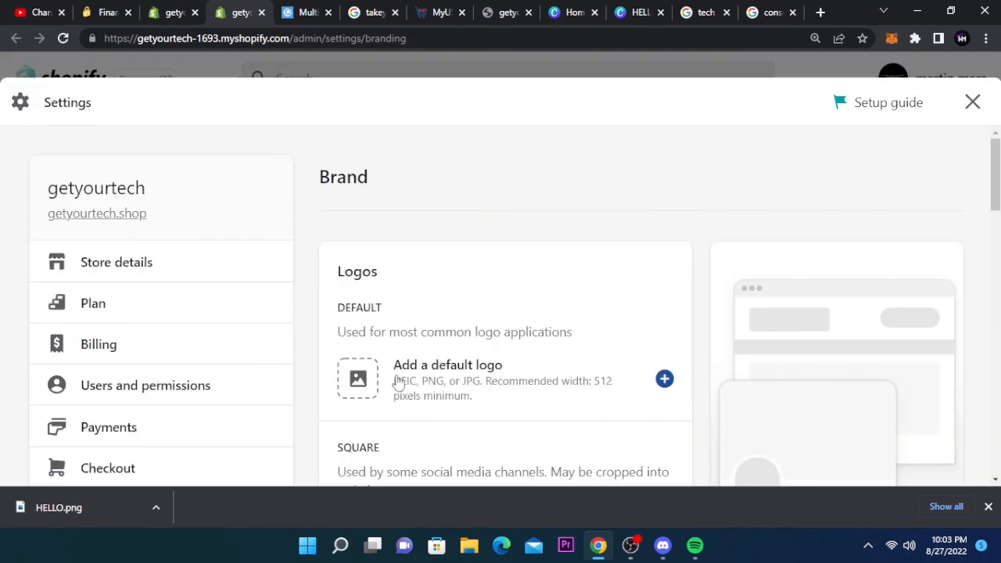
left_click(398, 377)
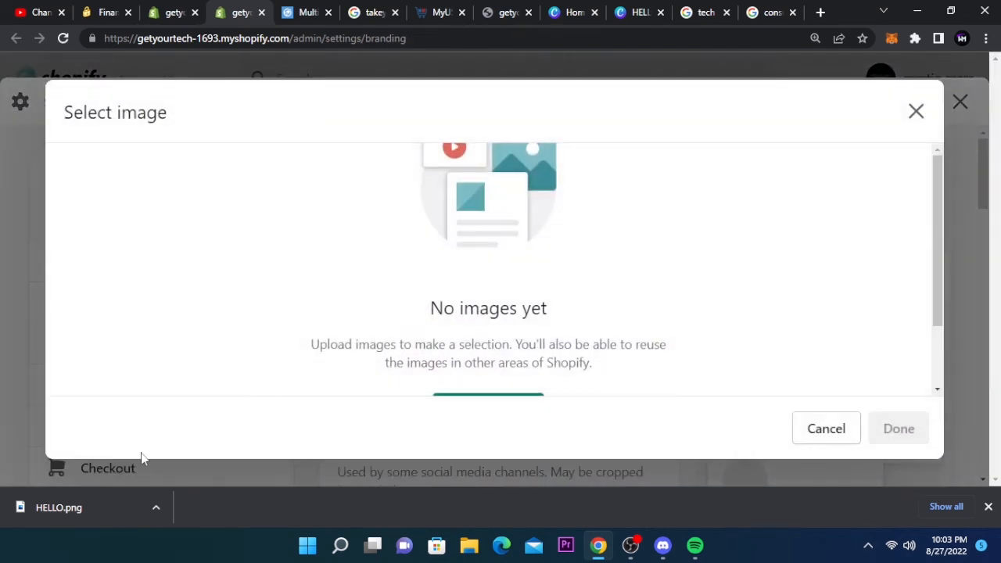
left_click_drag(80, 508, 469, 313)
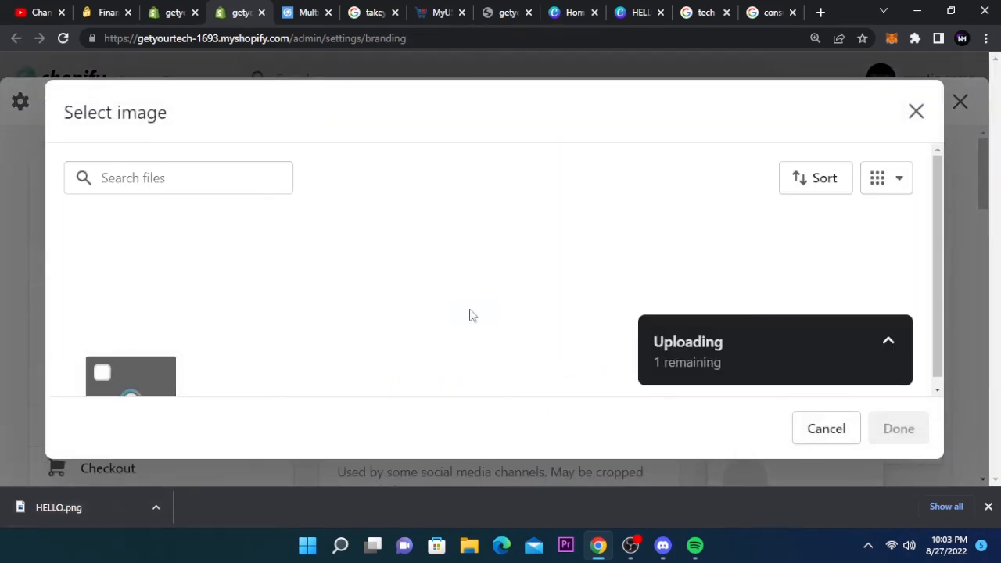
left_click(896, 438)
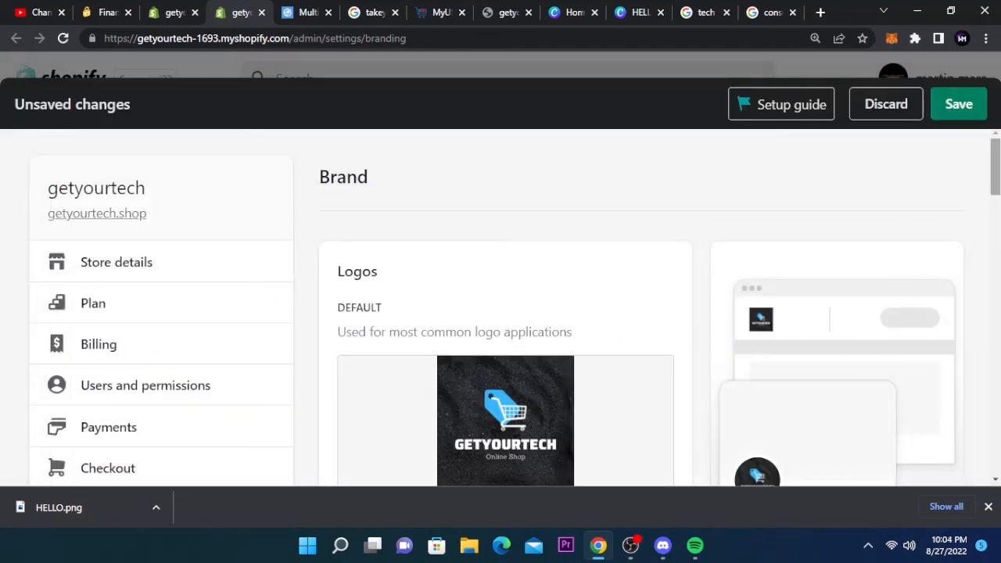
left_click_drag(995, 156, 994, 184)
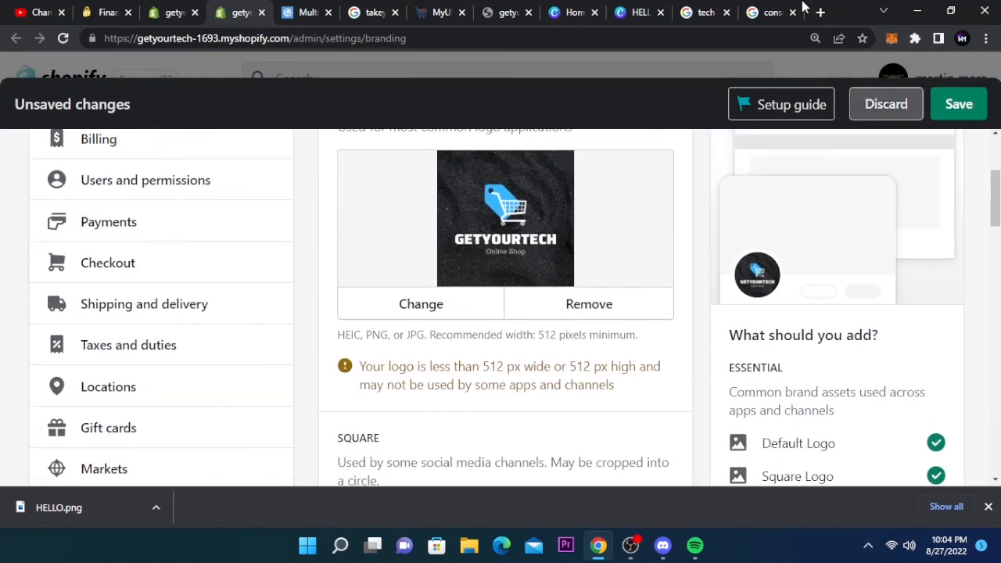